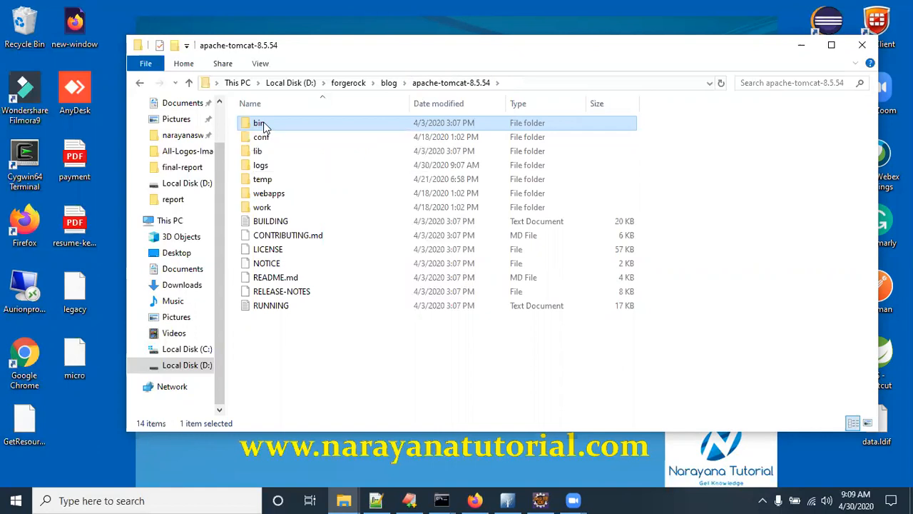
Step: Show the apache-tomcat-8.5.54 bin folder path, confirm the catalina.bat console finished startup, then switch to Firefox
click(575, 83)
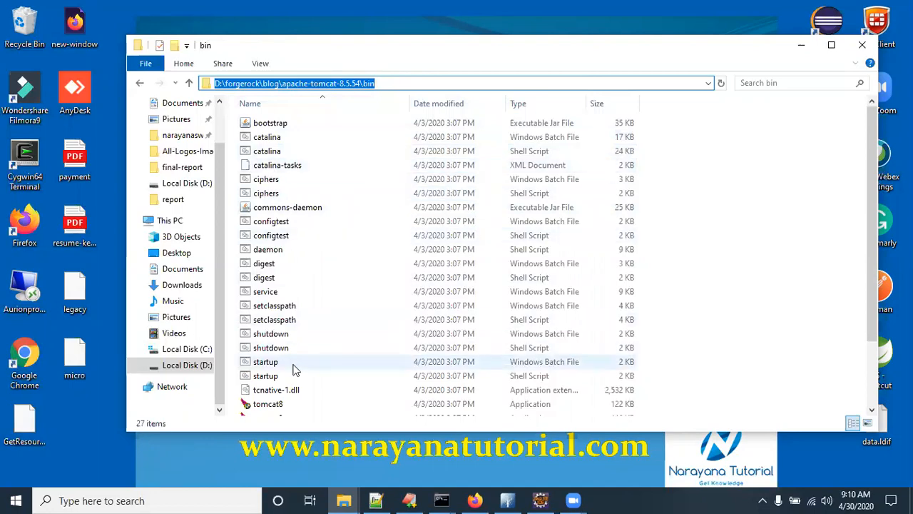
click(442, 500)
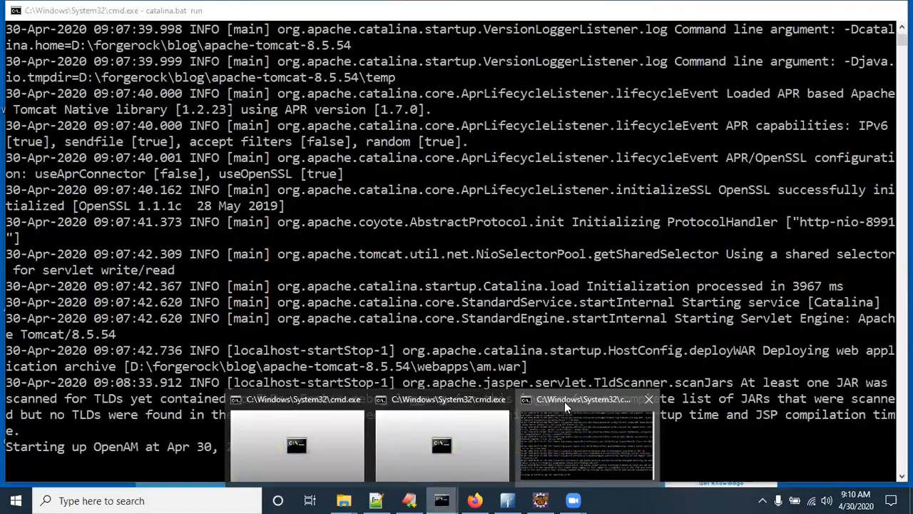
click(555, 420)
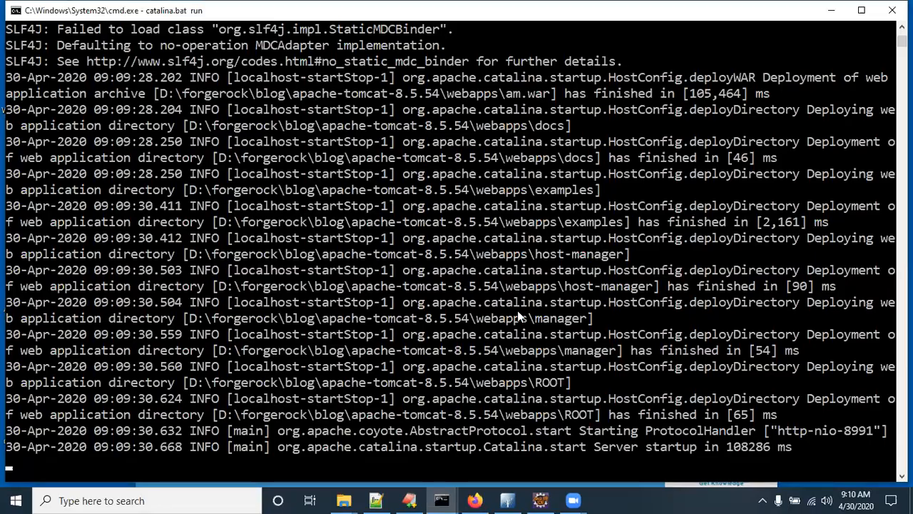
click(475, 501)
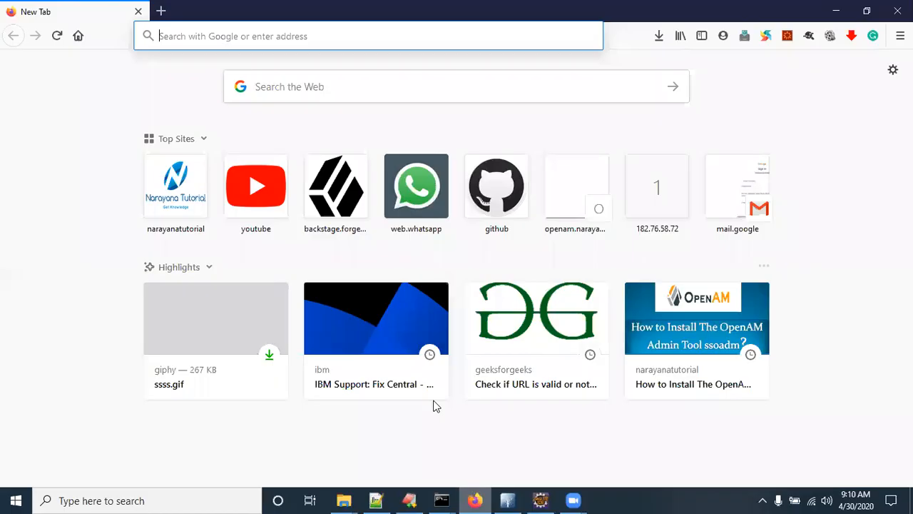
Step: Load the openam.narayanatutorial.com:8991/am address in the browser
text(openam.narayanatutorial.com:8991/)
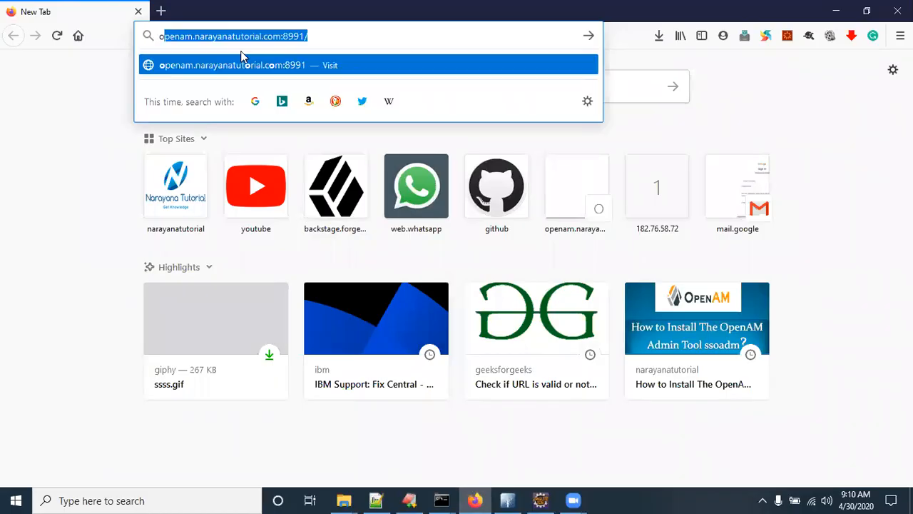
key(Right)
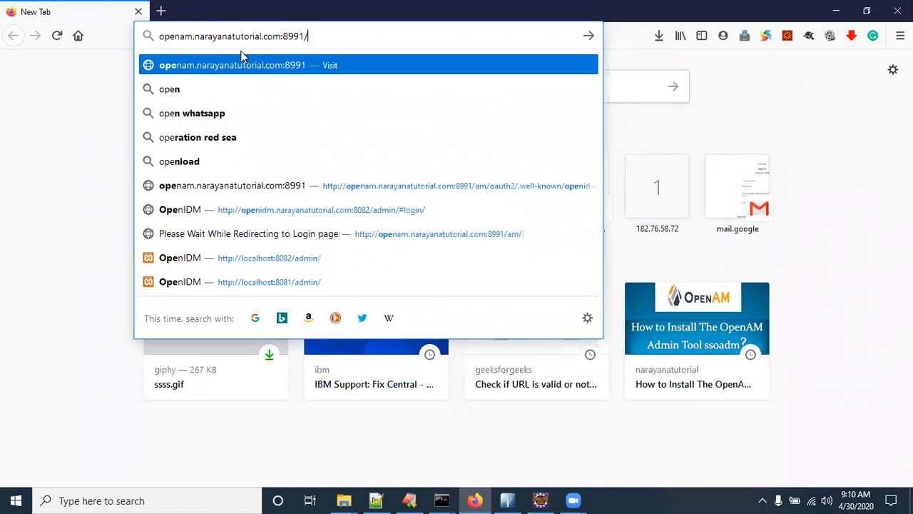
text(am/)
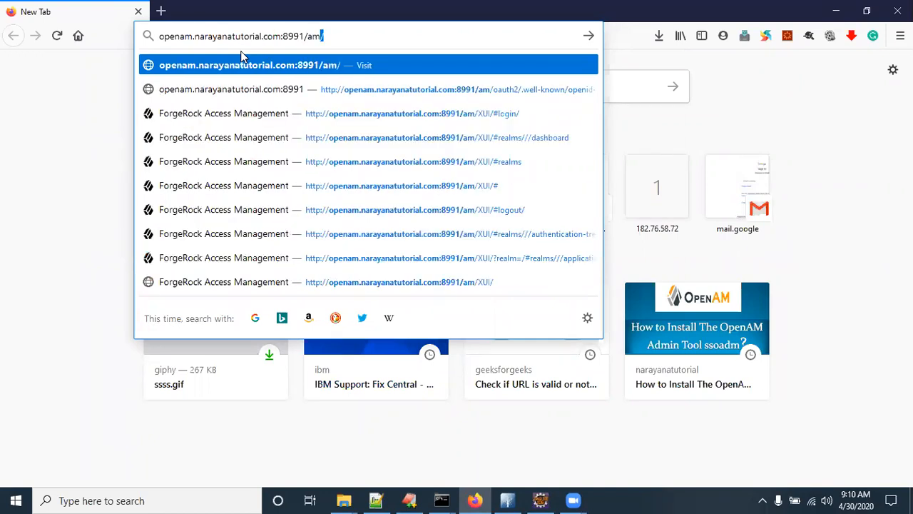
key(Return)
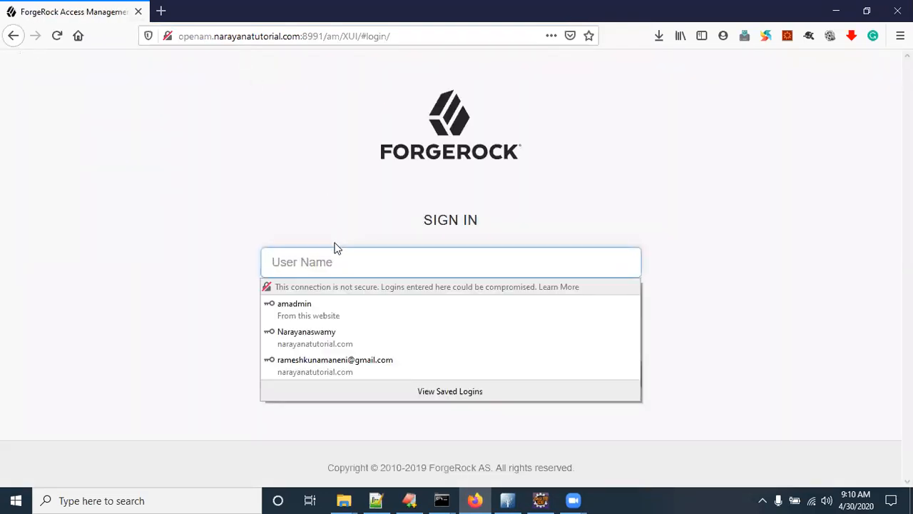
Step: Sign in to the console with the administrator user name and password
click(308, 269)
text(amadmin)
click(149, 199)
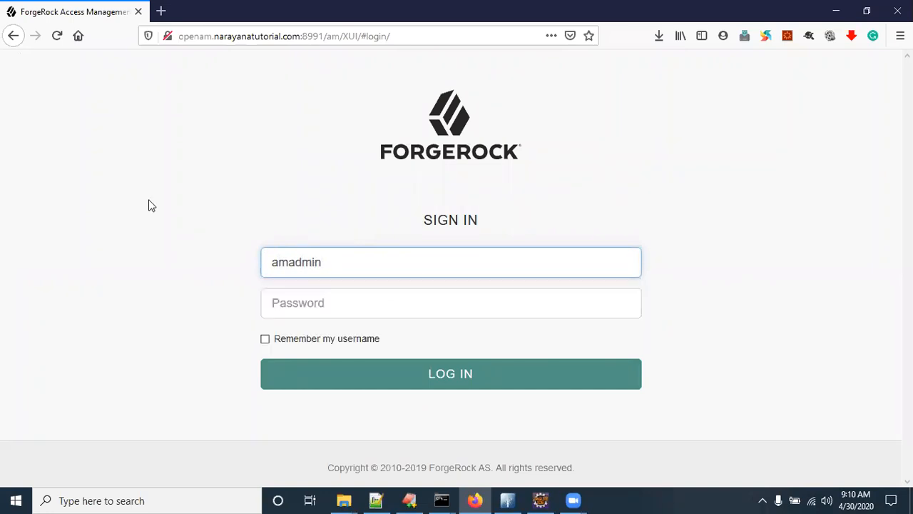
click(308, 301)
text(***)
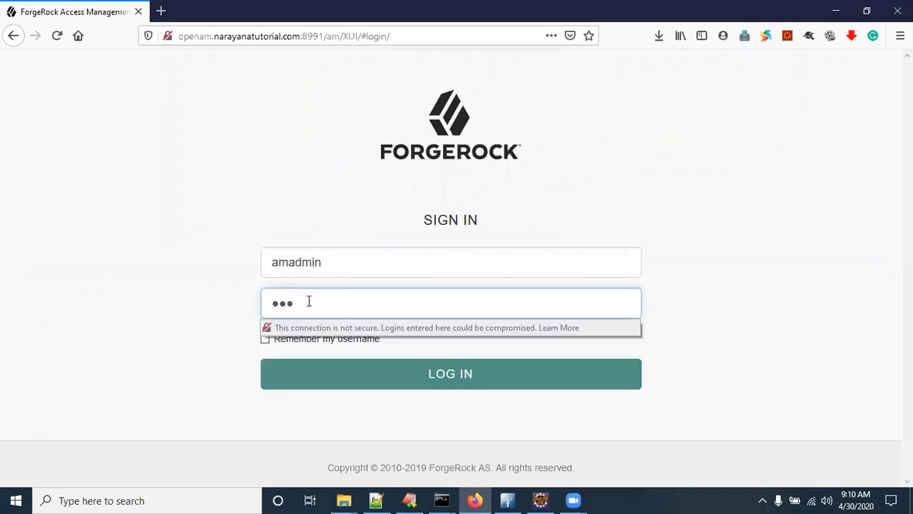
text(*)
click(436, 377)
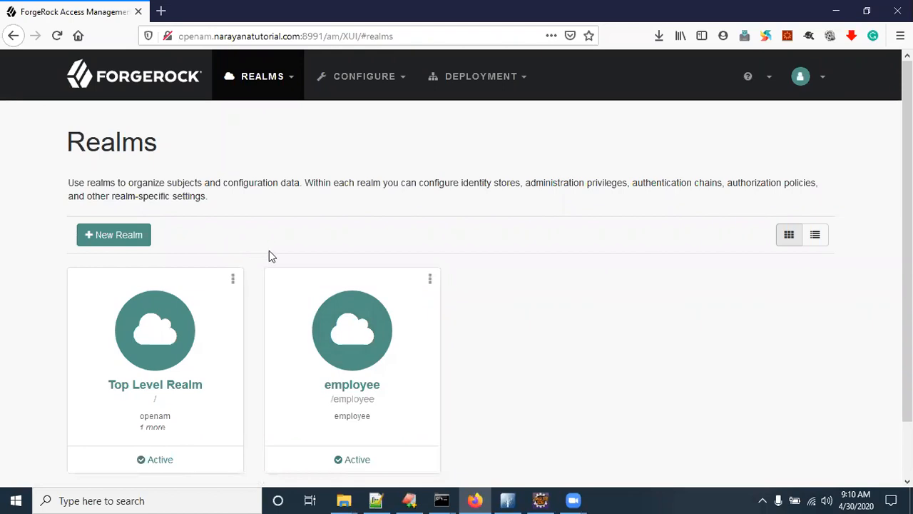
Step: In the employee realm's Authentication > Trees, start a new tree named PersistentOTPNodeTest
click(350, 345)
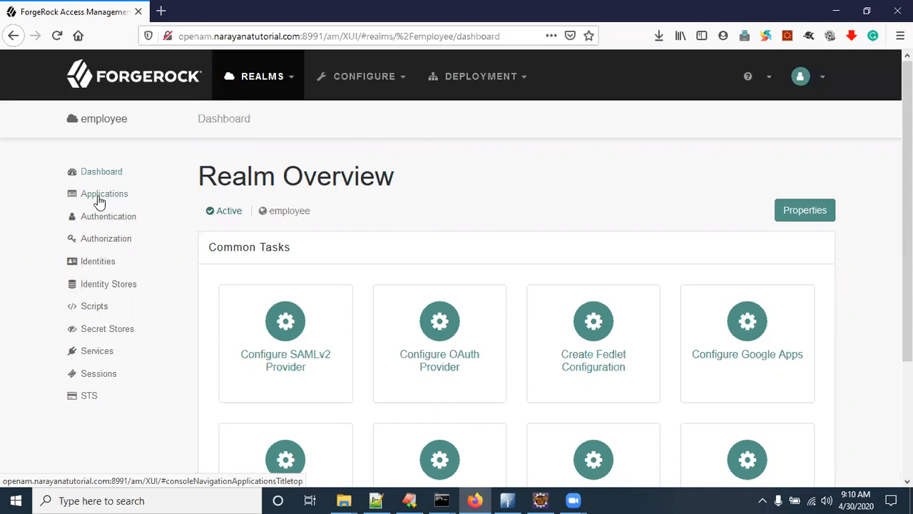
click(108, 218)
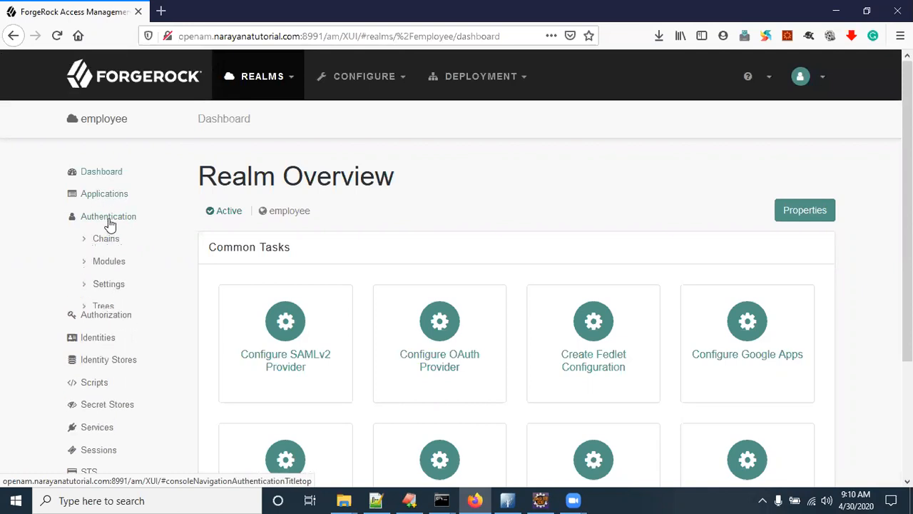
click(100, 306)
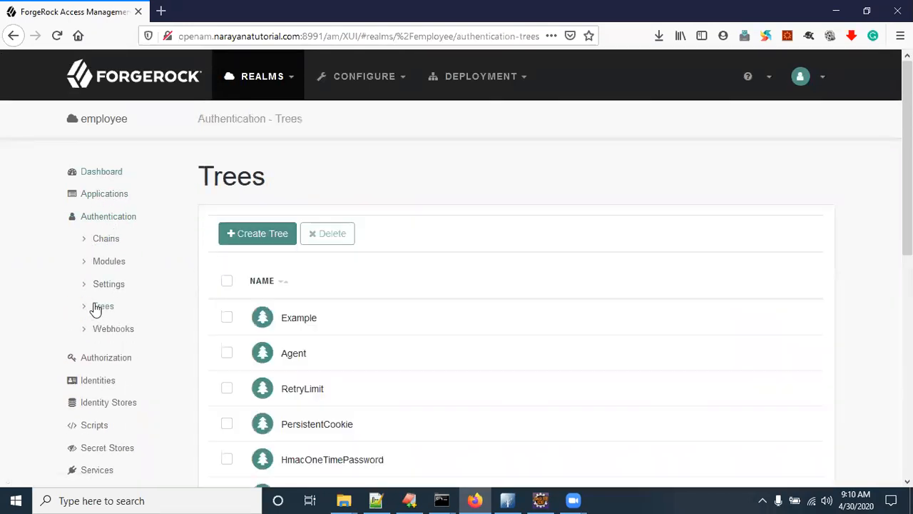
click(259, 235)
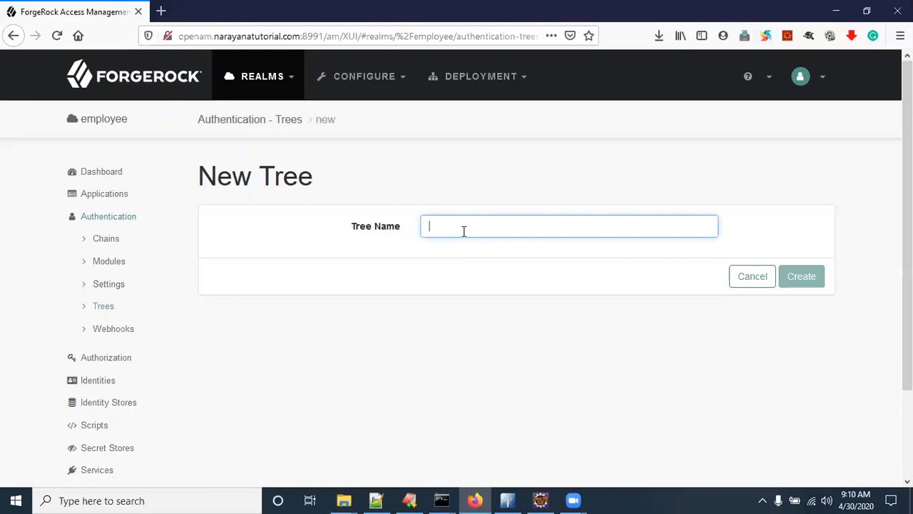
text(PersistentOTPNodeTest)
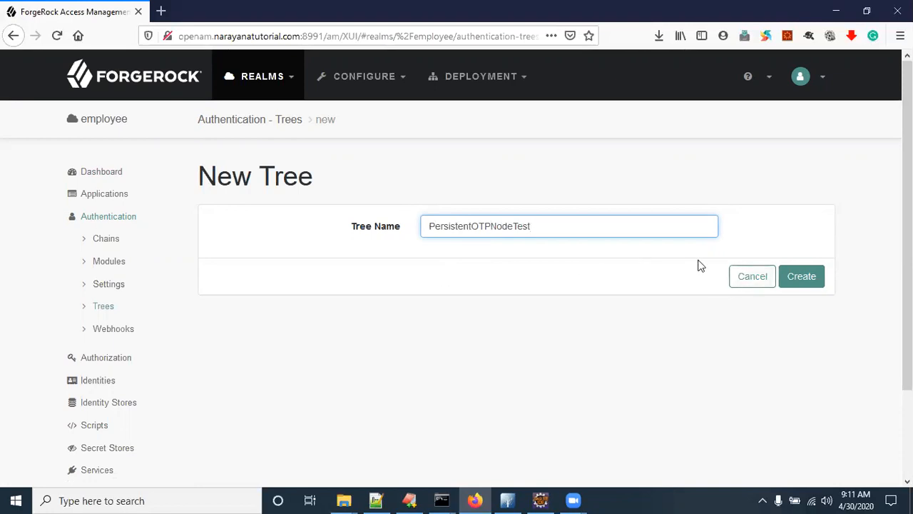
Step: Create the tree, filter components by 'per', and wire Start into a Persistent Cookie Decision node
click(797, 278)
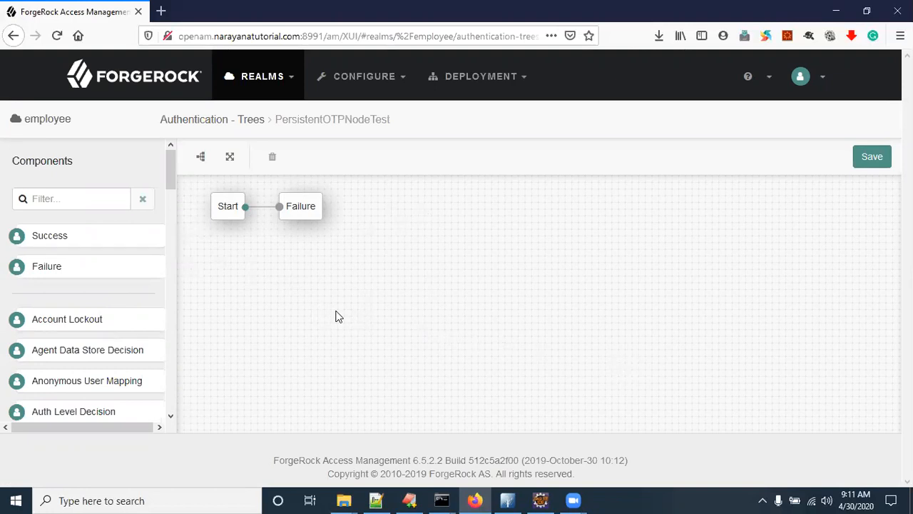
click(55, 199)
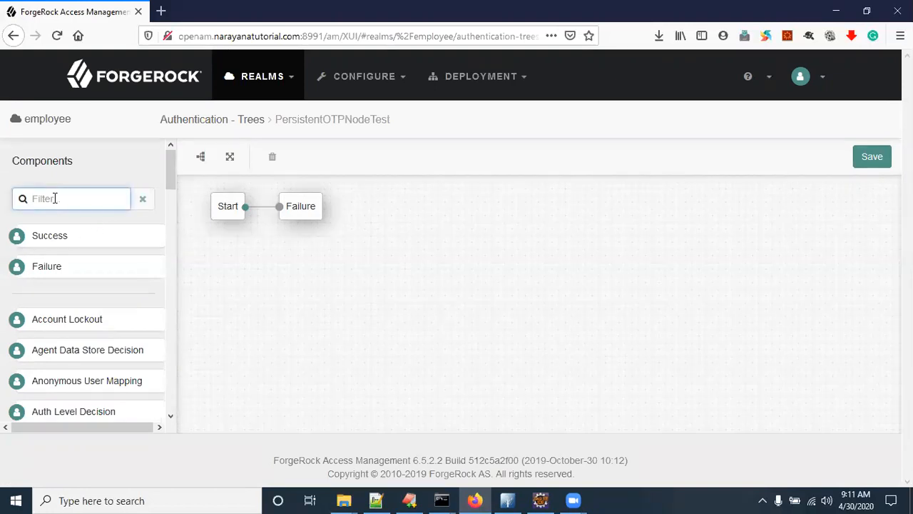
text(per)
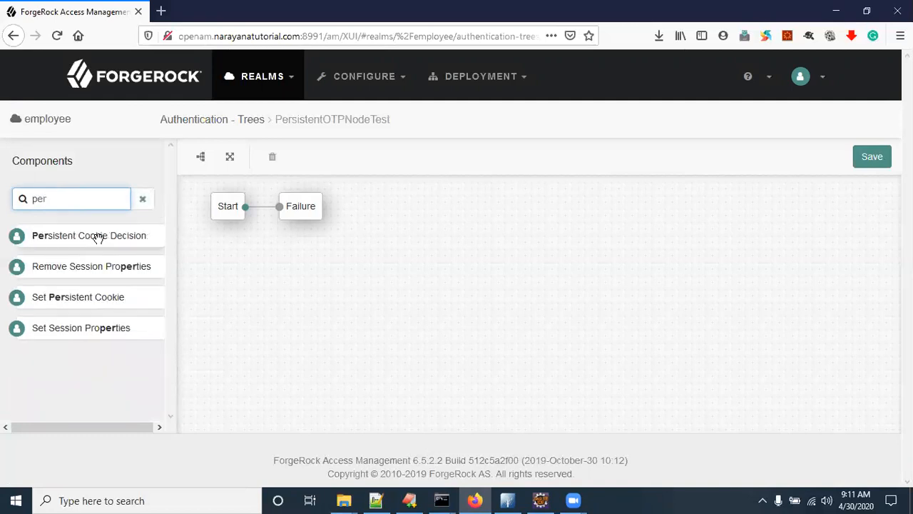
drag(97, 237, 357, 307)
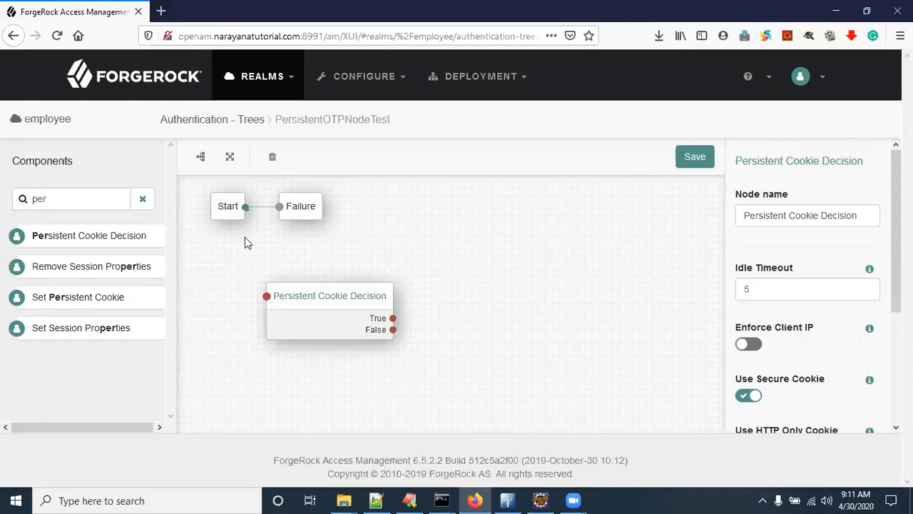
drag(262, 304, 266, 296)
scroll(810, 366, down, 2)
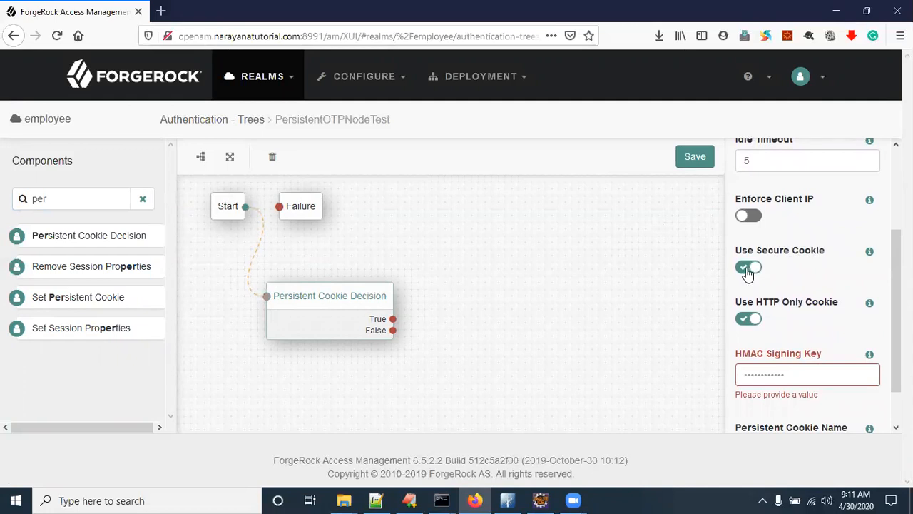
click(211, 37)
click(575, 320)
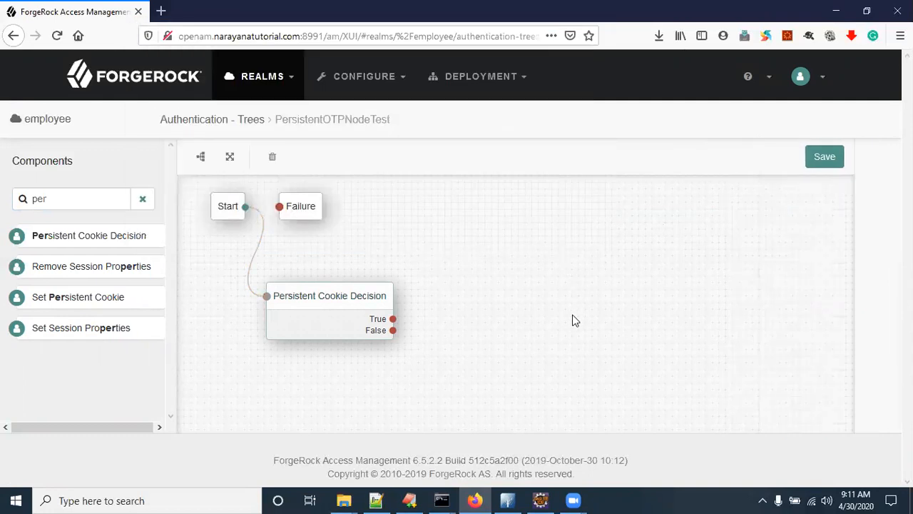
Step: Review the Persistent Cookie Decision's HMAC signing key and session-jwt cookie name, then move the node up-left
click(332, 300)
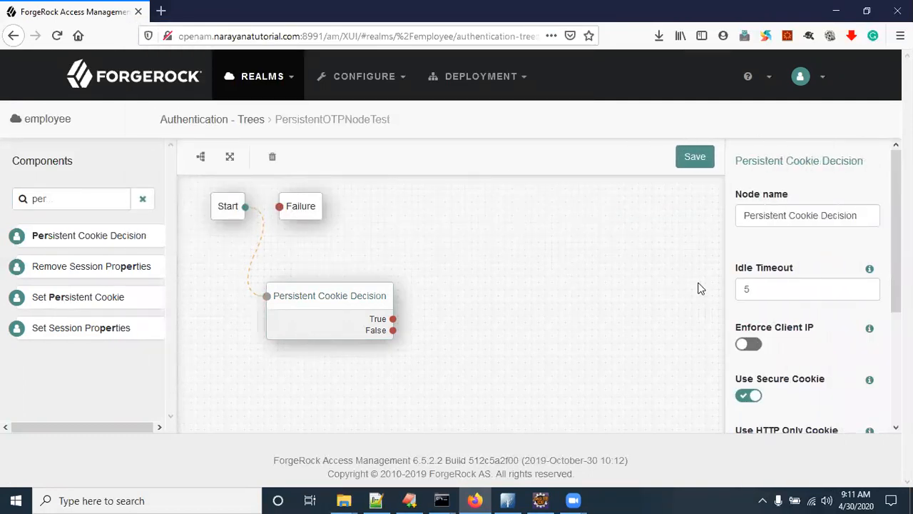
scroll(745, 389, down, 3)
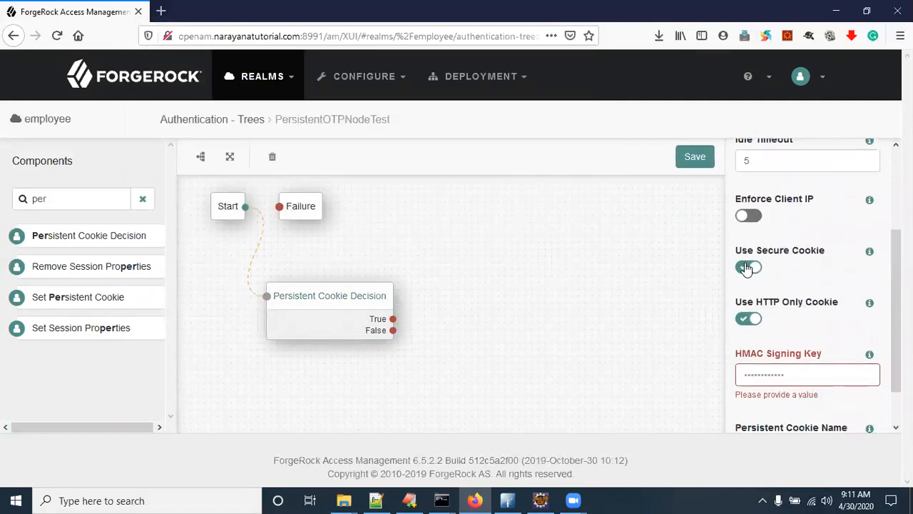
scroll(752, 348, down, 1)
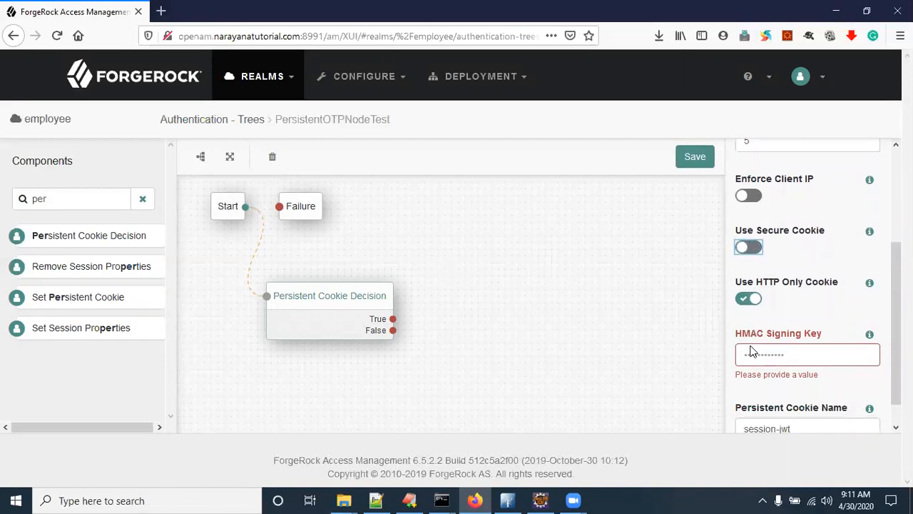
click(756, 329)
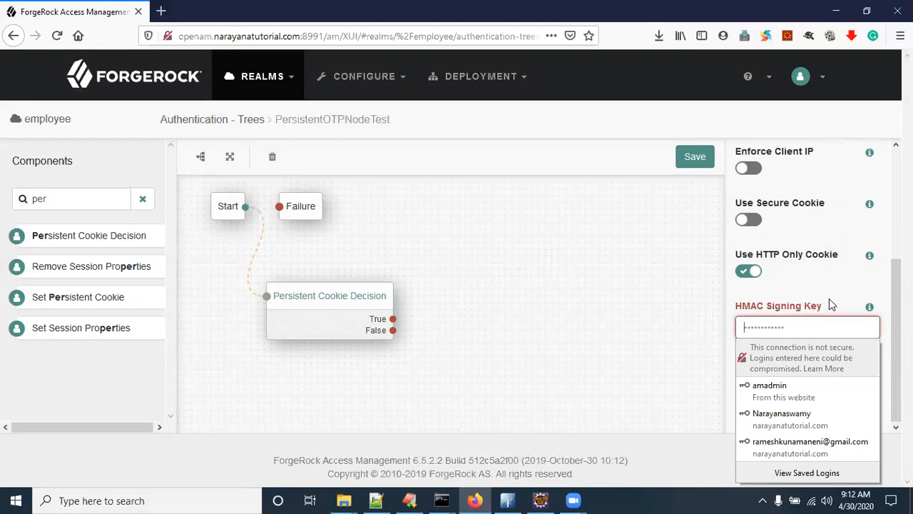
key(Escape)
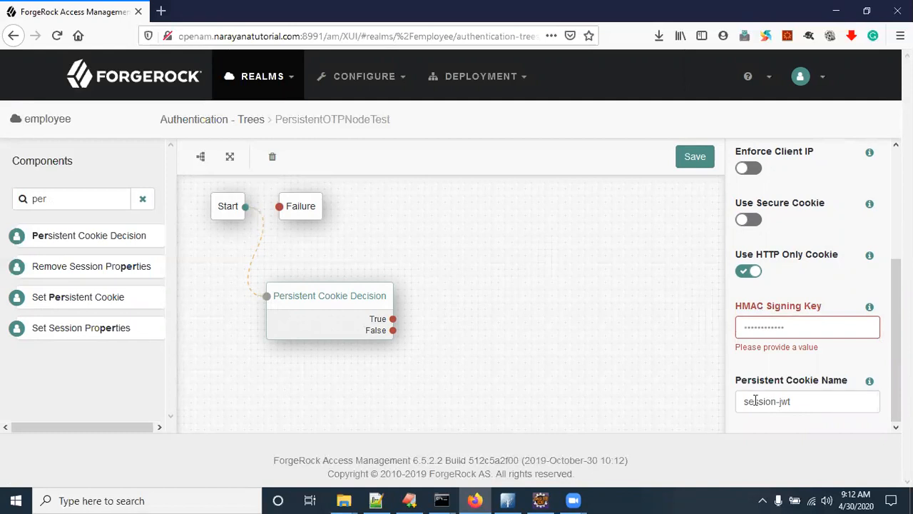
drag(755, 401, 800, 400)
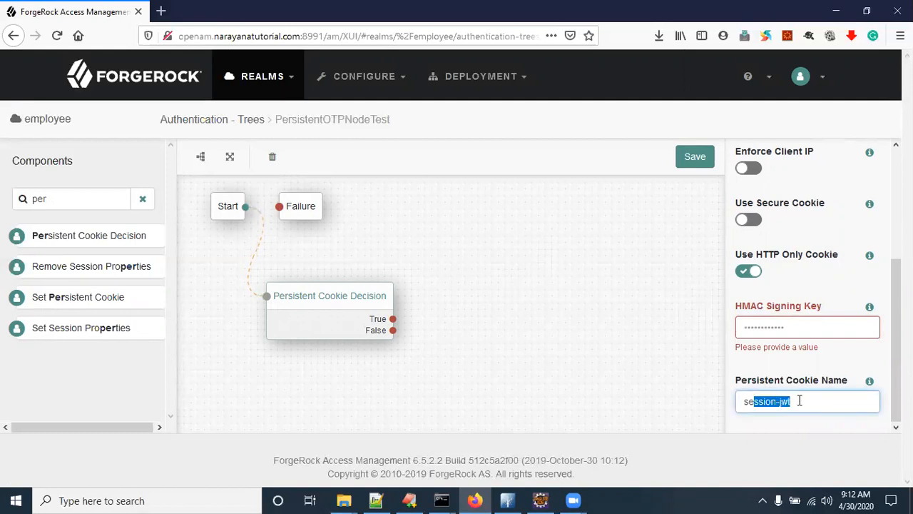
click(324, 304)
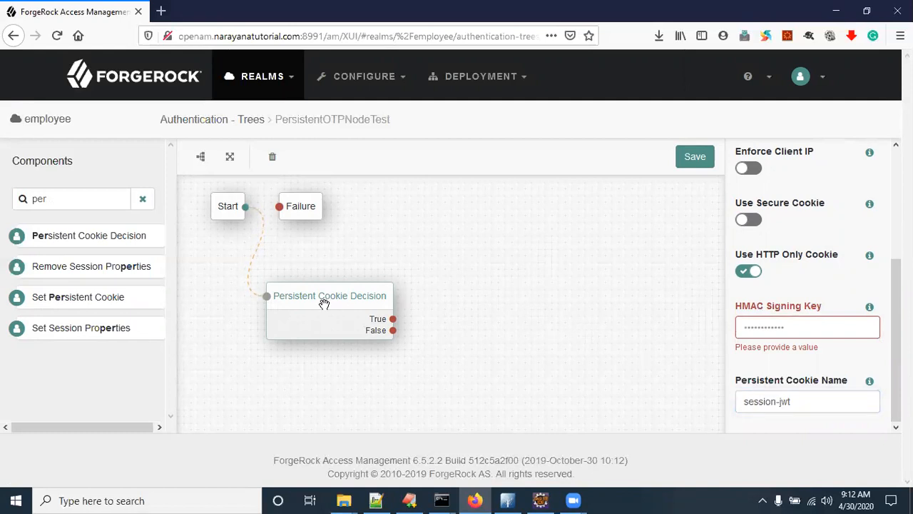
drag(322, 303, 300, 291)
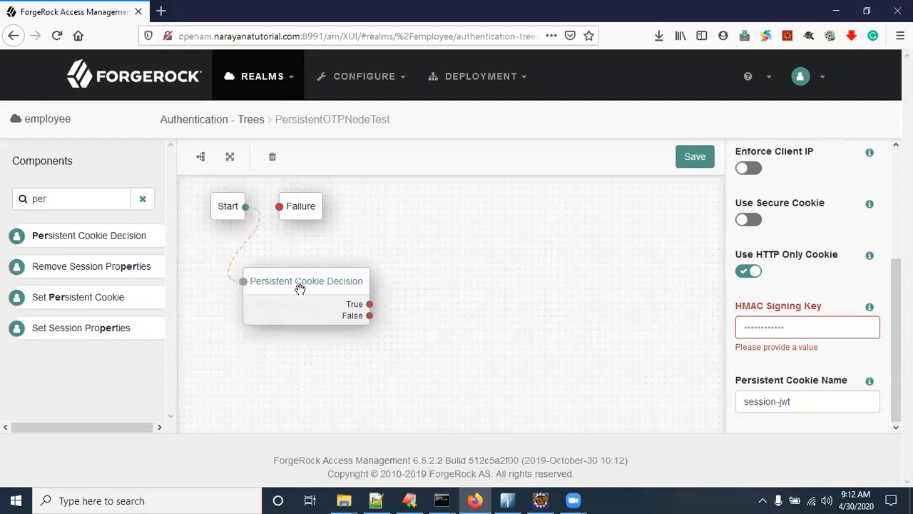
drag(70, 200, 31, 200)
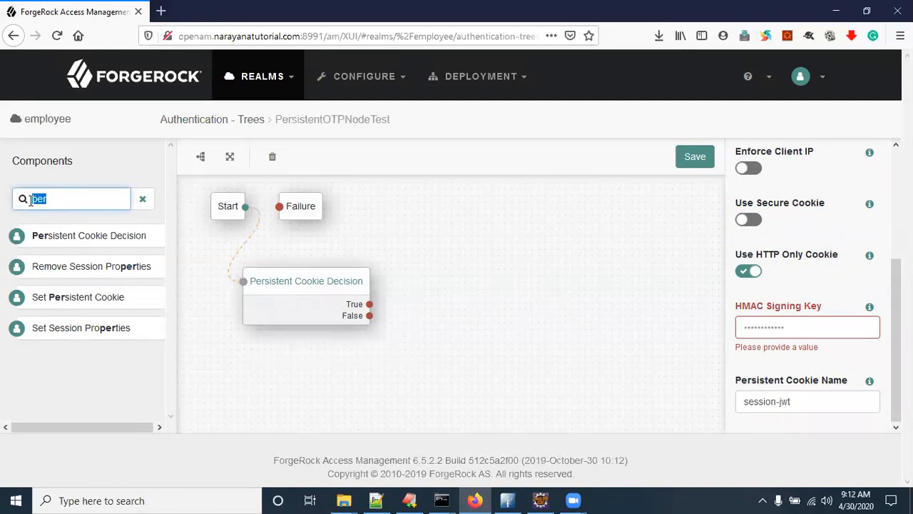
Step: Add a Username Collector node and connect the cookie decision's False outcome to it
text(us)
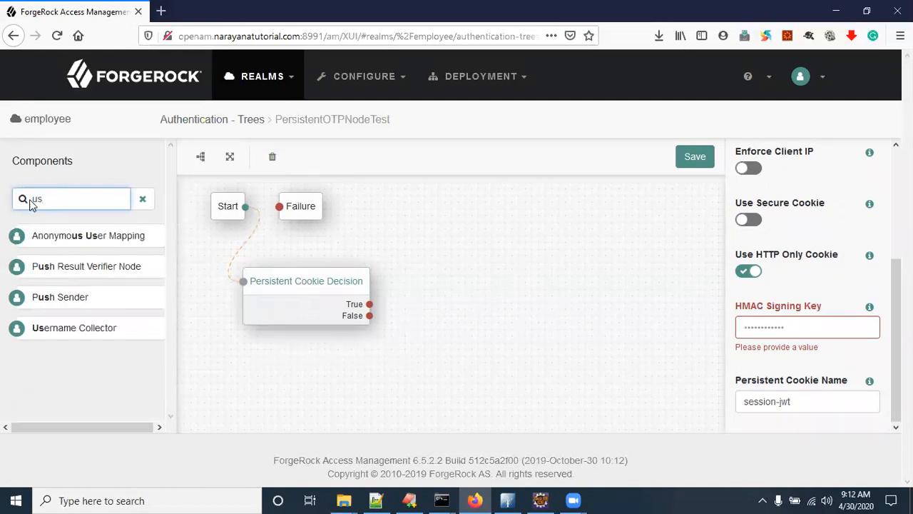
text(er)
drag(81, 267, 491, 307)
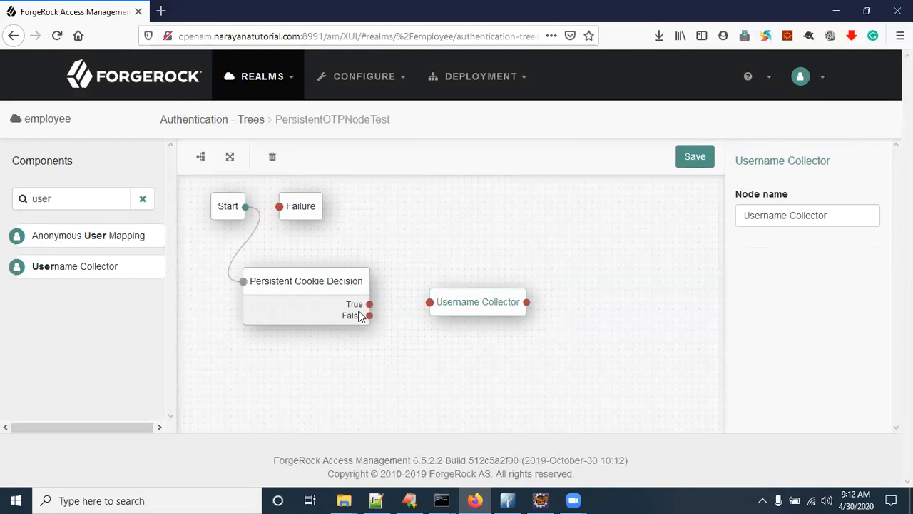
drag(370, 315, 430, 302)
click(311, 288)
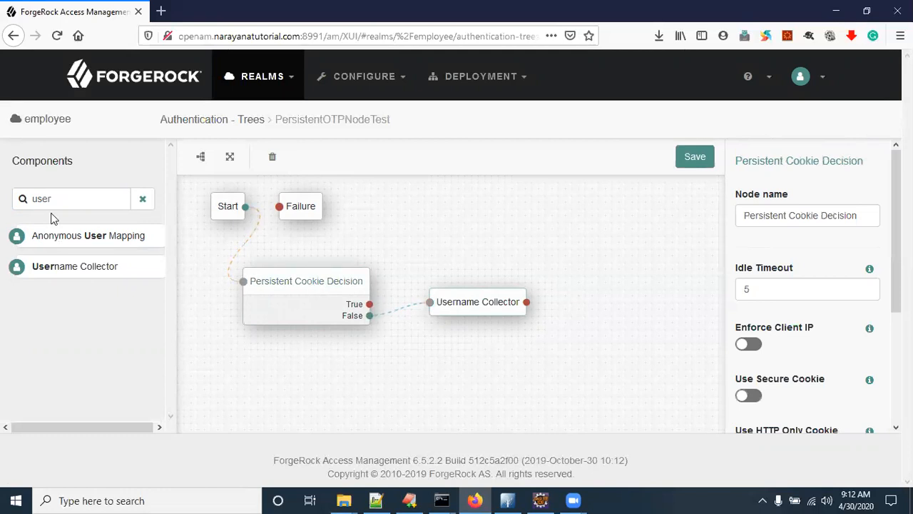
Step: Add a Success node and route the cookie decision's True outcome to it
drag(76, 199, 7, 183)
text(pa)
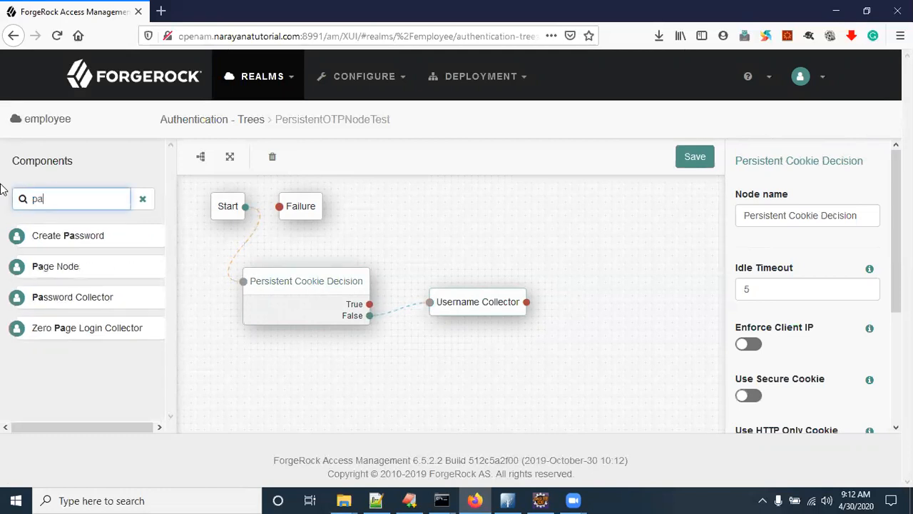
key(BackSpace)
key(BackSpace)
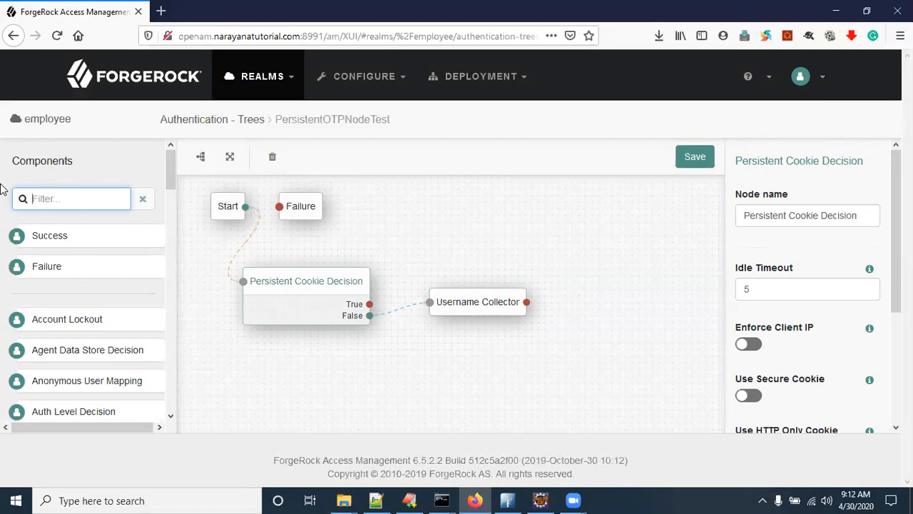
text(su)
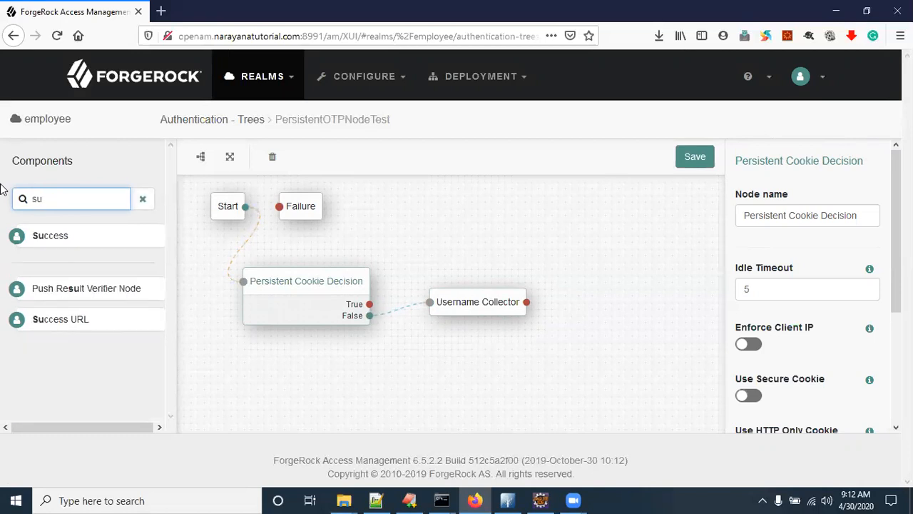
drag(63, 234, 448, 202)
click(584, 206)
drag(369, 303, 383, 206)
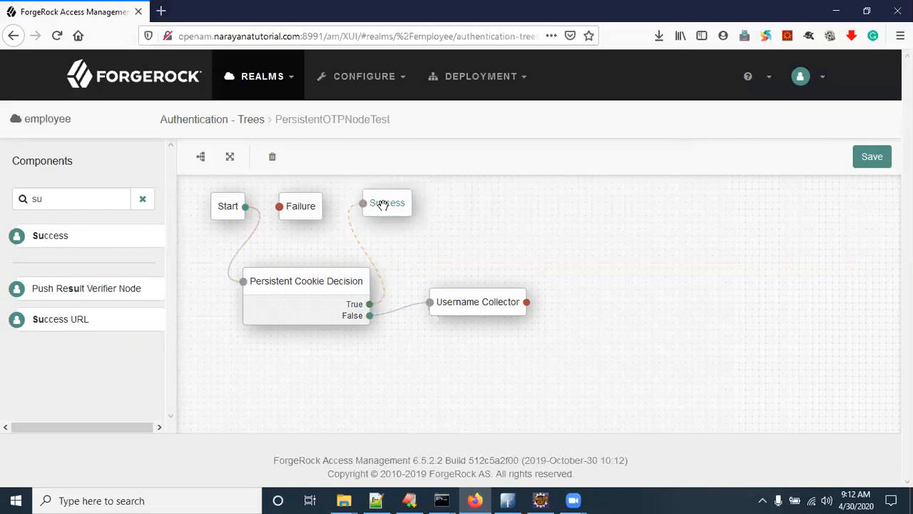
click(493, 309)
Step: Add a Password Collector below Username Collector and connect them
drag(493, 310, 471, 323)
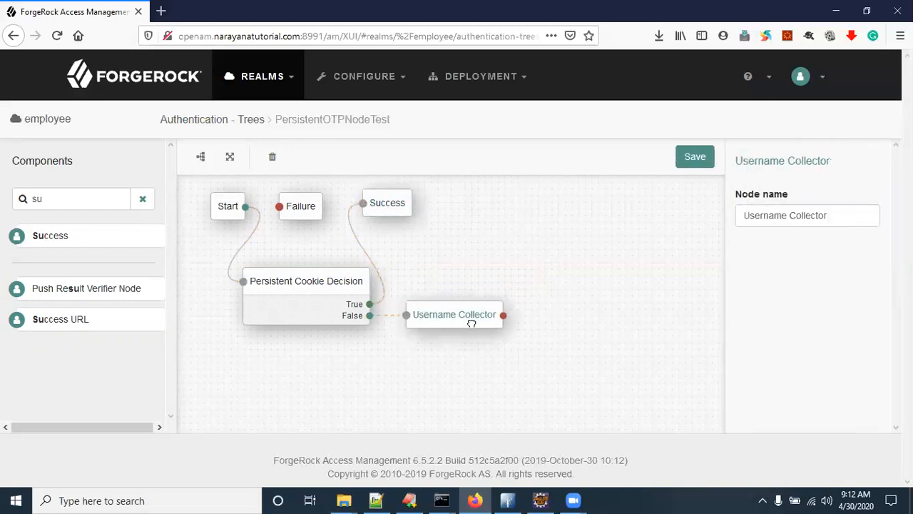
drag(50, 199, 23, 199)
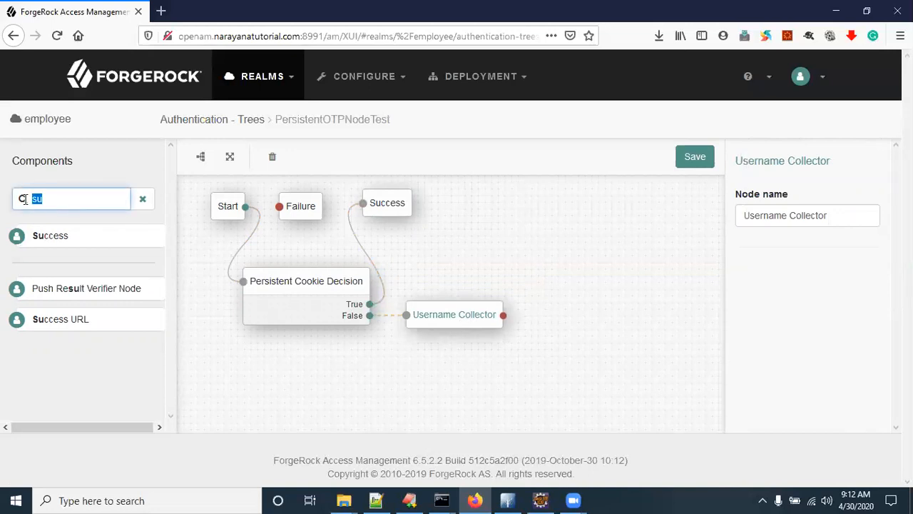
text(pas)
drag(86, 271, 485, 365)
drag(503, 314, 405, 361)
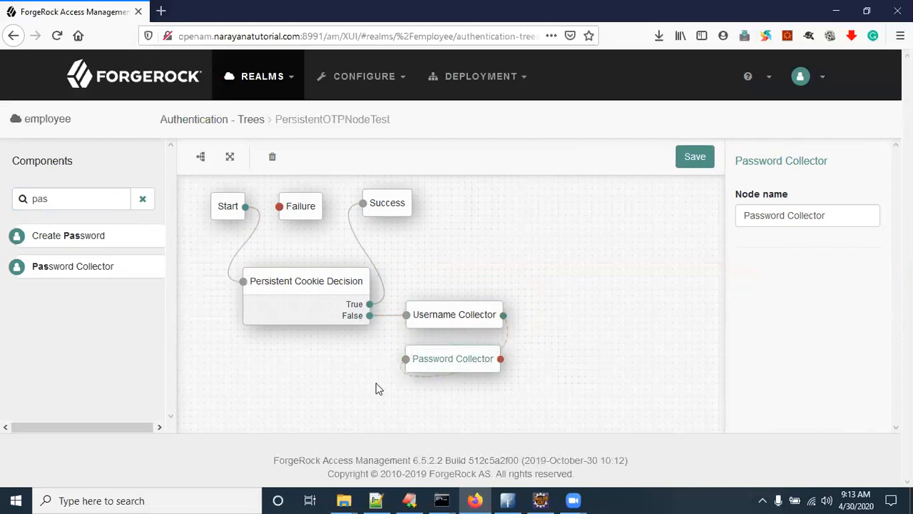
Step: Add a Data Store Decision node beside Password Collector and connect Password Collector to it
double_click(8, 194)
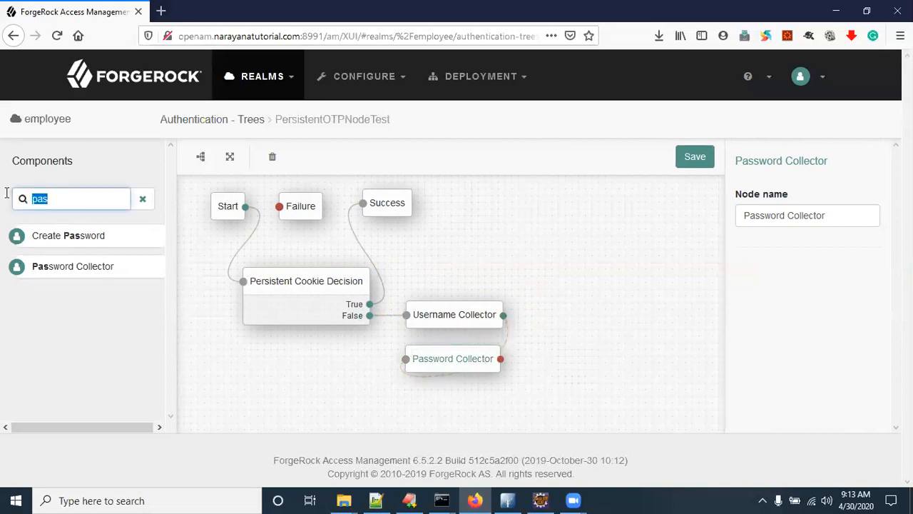
text(data)
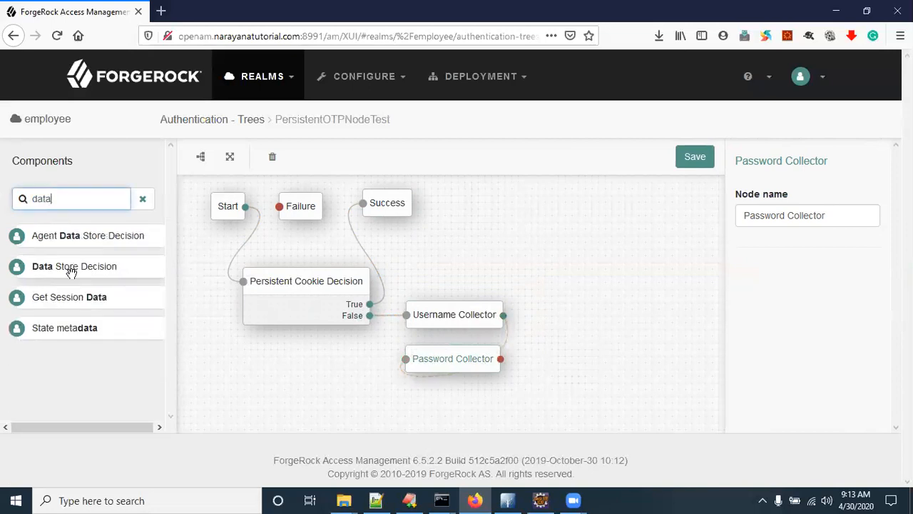
click(76, 268)
drag(76, 268, 608, 359)
drag(610, 360, 608, 338)
drag(502, 360, 549, 334)
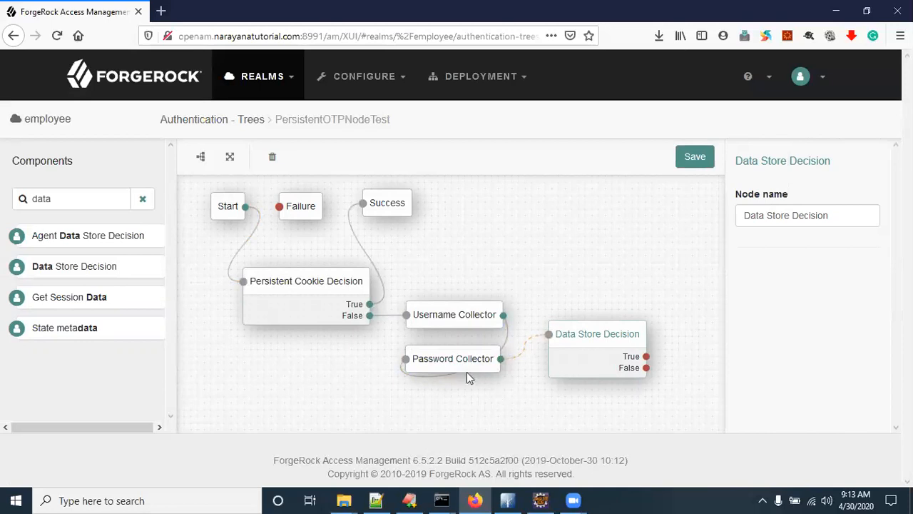
drag(66, 198, 6, 180)
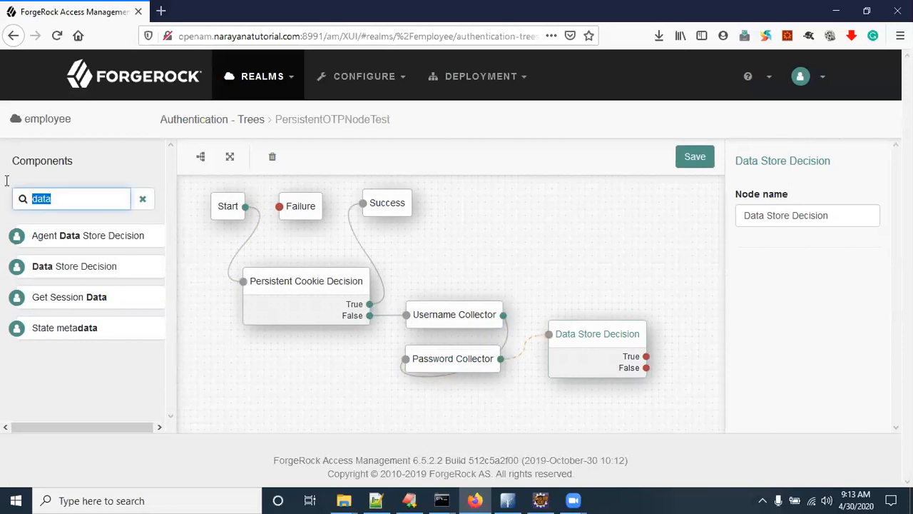
Step: Add an HOTP Generator at the top right and connect Data Store Decision's True outcome to it
text(otp)
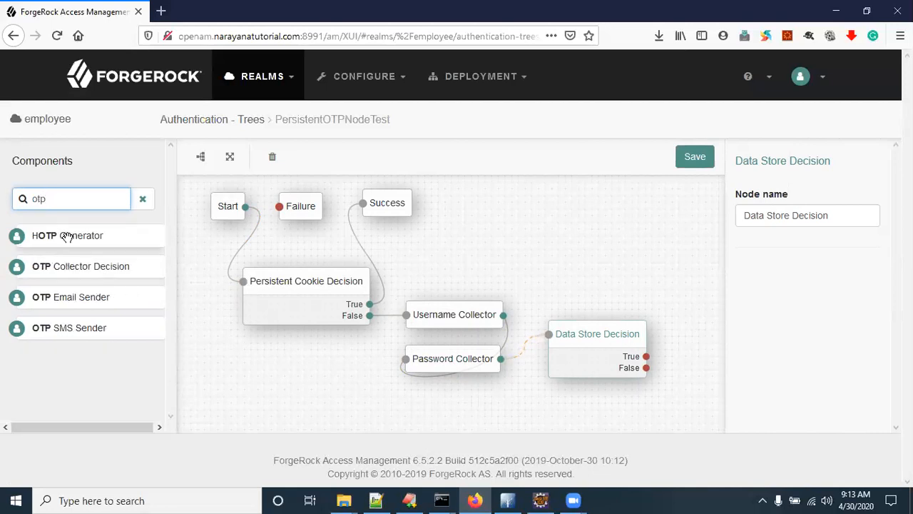
drag(66, 238, 599, 256)
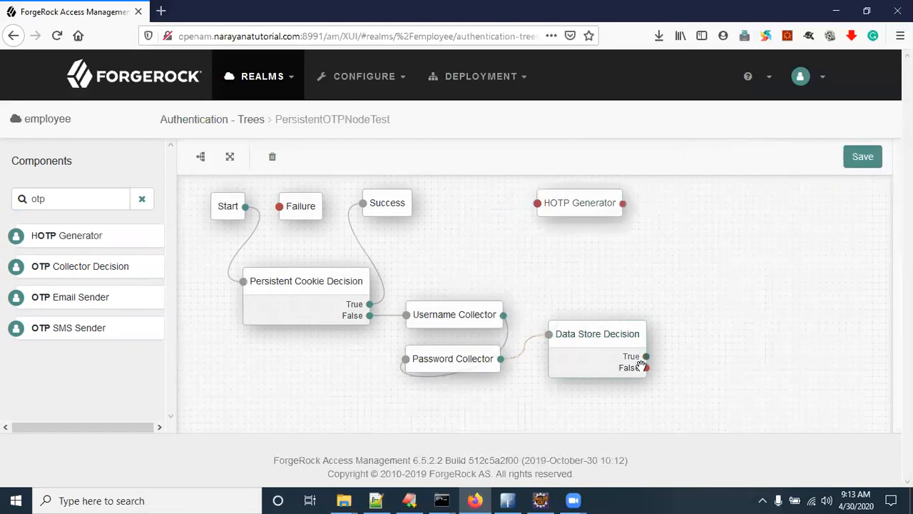
drag(607, 342, 590, 345)
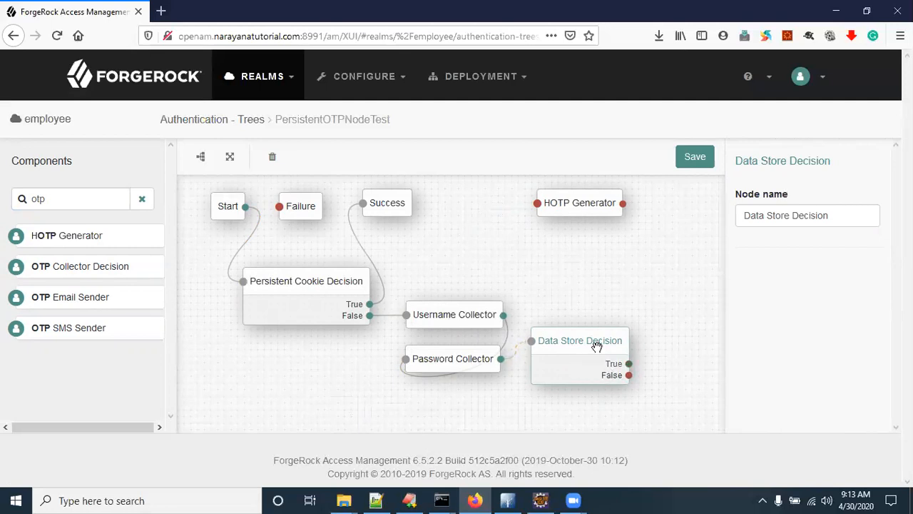
drag(628, 364, 534, 205)
Step: Move Failure to the right side and route Data Store Decision's False outcome to it
mouse_move(575, 349)
mouse_down()
mouse_move(567, 341)
mouse_move(577, 336)
mouse_up()
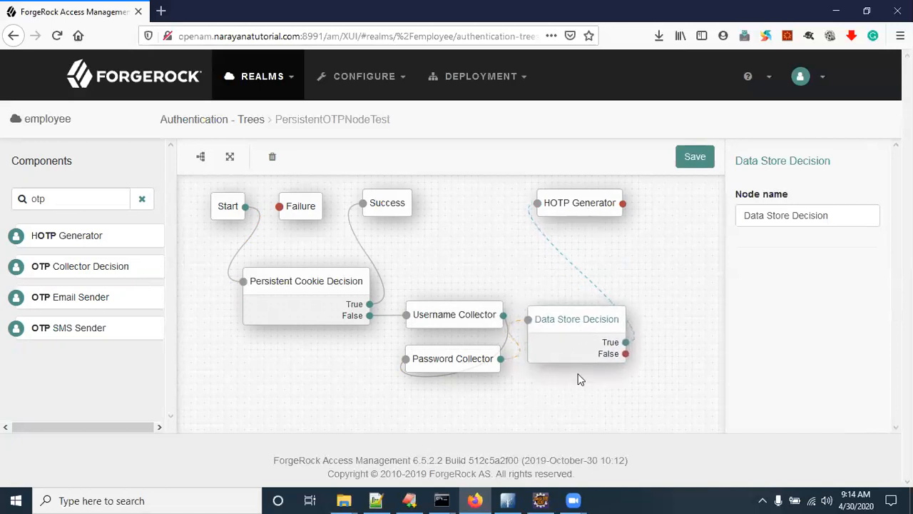
drag(301, 206, 695, 250)
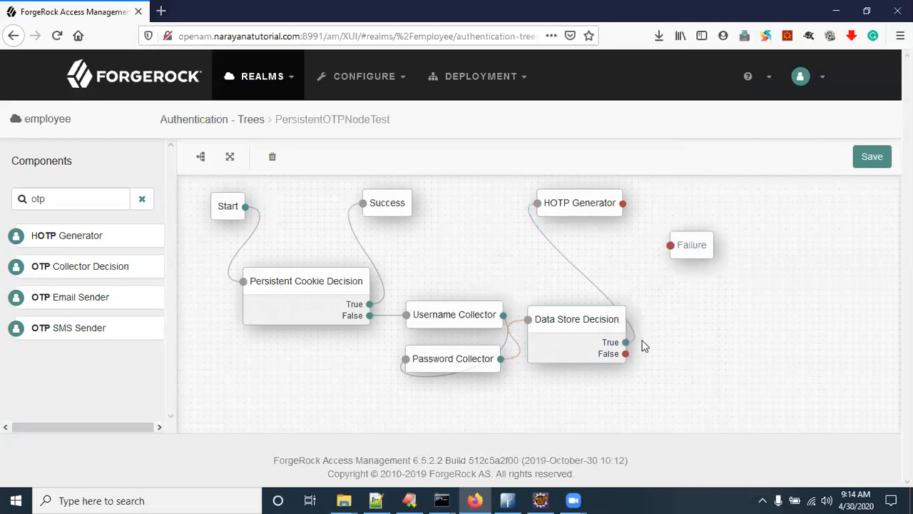
drag(673, 354, 671, 246)
click(566, 203)
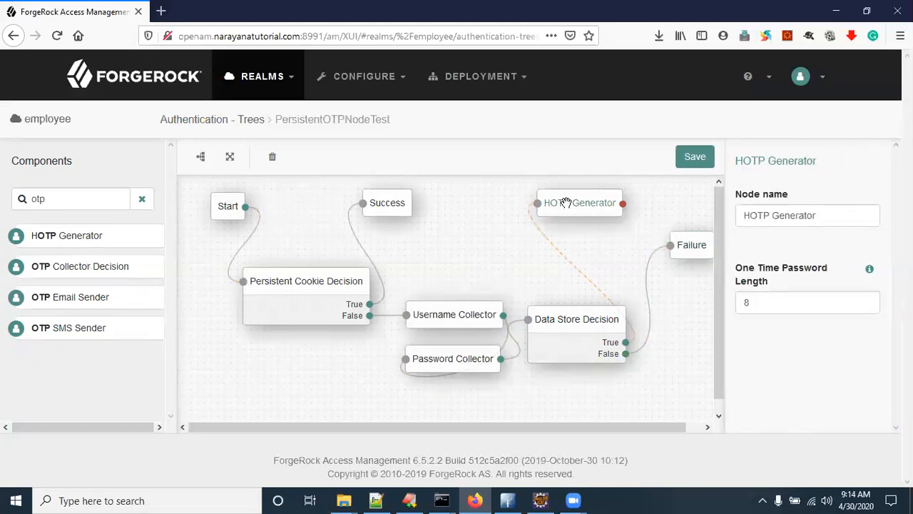
Step: Confirm HOTP Generator's 8-digit password length, add an OTP Email Sender, and place HOTP Generator beside Success
drag(775, 304, 724, 306)
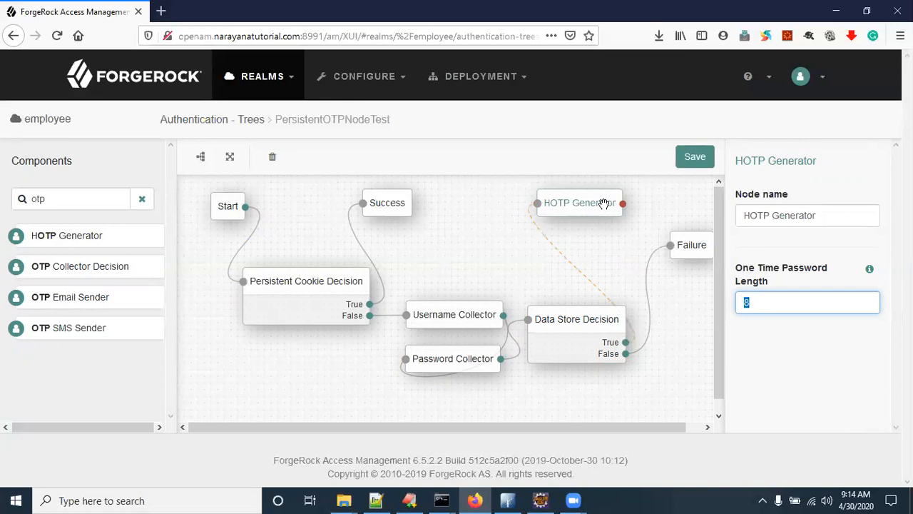
drag(71, 298, 677, 205)
mouse_move(589, 204)
mouse_down()
mouse_move(474, 200)
mouse_move(637, 214)
mouse_move(637, 206)
mouse_move(564, 205)
mouse_move(577, 200)
mouse_up()
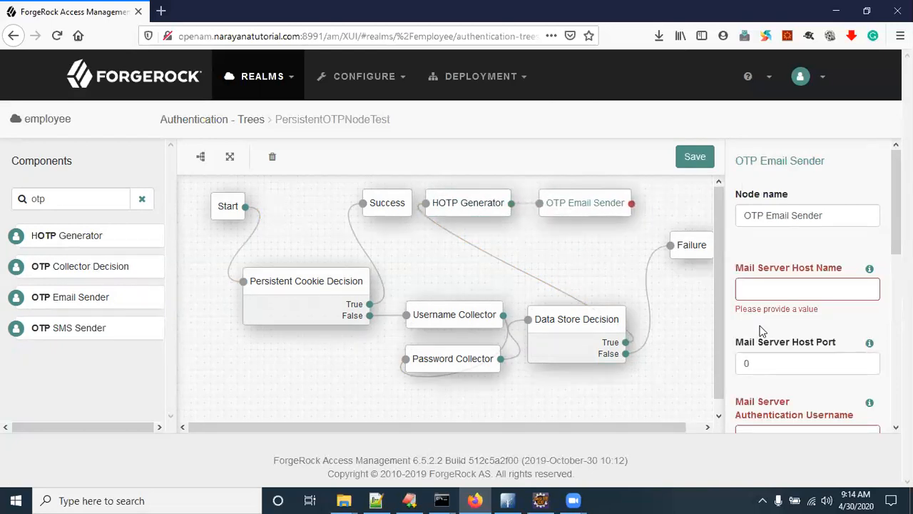
Step: Scroll through OTP Email Sender settings: port 0, mail attribute 'mail', SSL/TLS, credentials still empty
scroll(777, 306, down, 5)
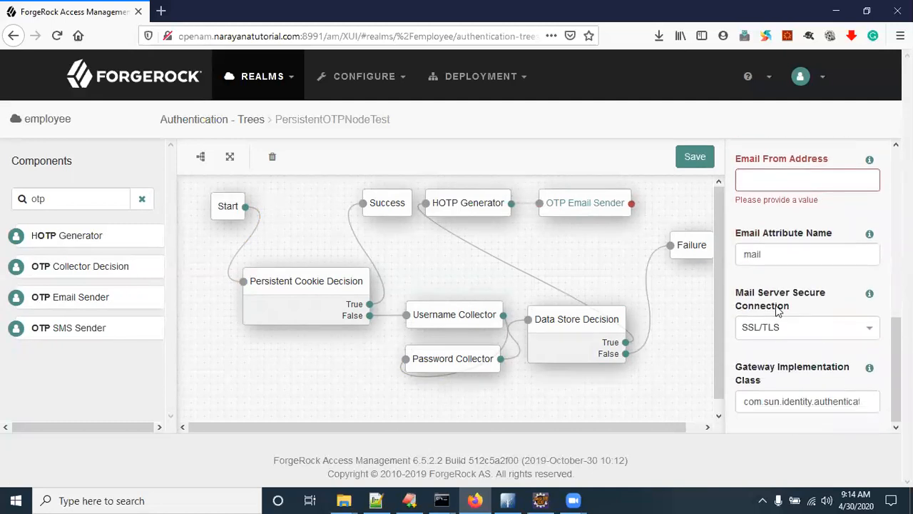
scroll(776, 309, up, 5)
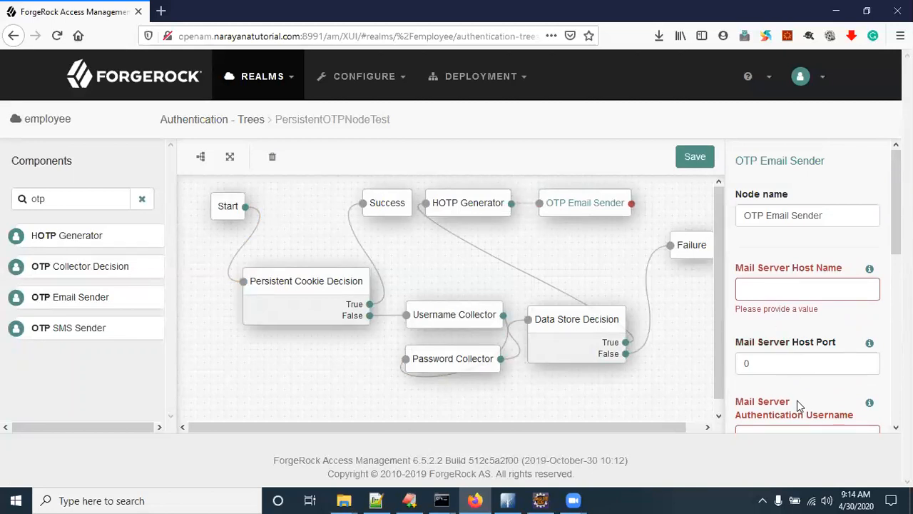
scroll(797, 400, down, 3)
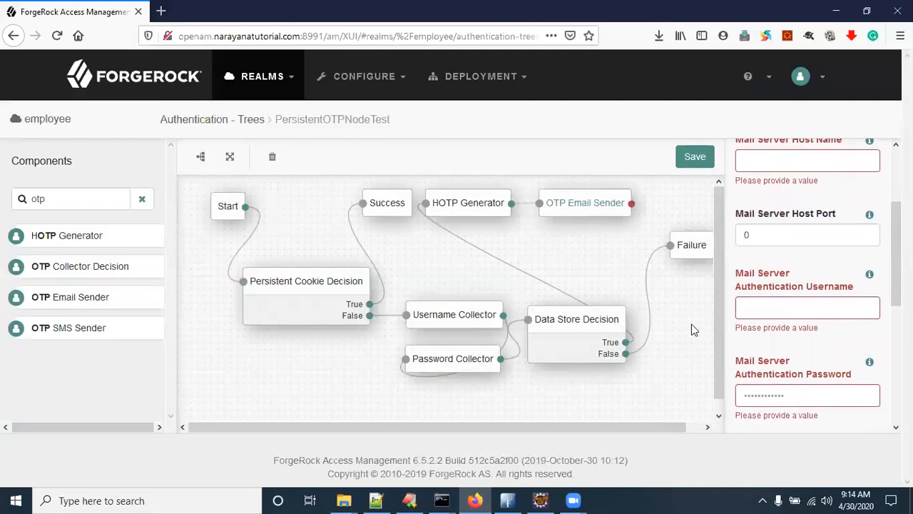
Step: Open mailtrap.io in a new tab and go to the Demo inbox
click(161, 12)
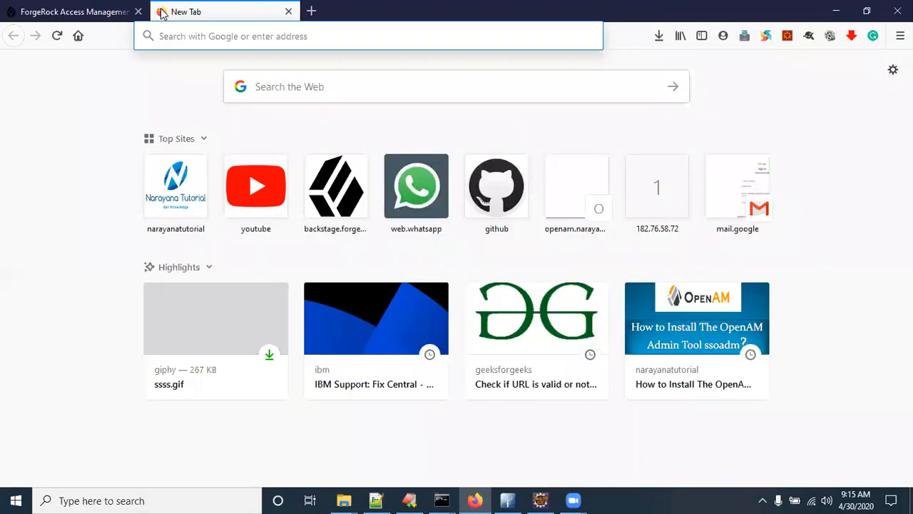
text(mailtrap.io/)
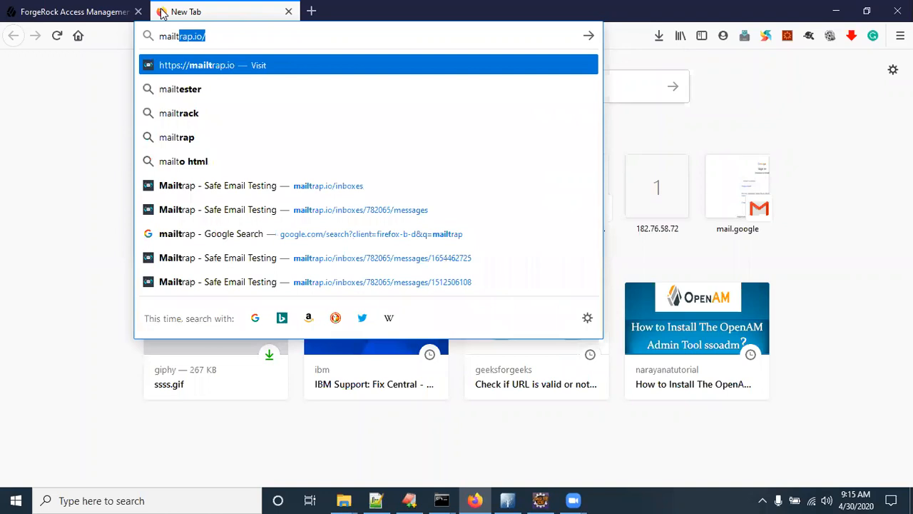
key(Return)
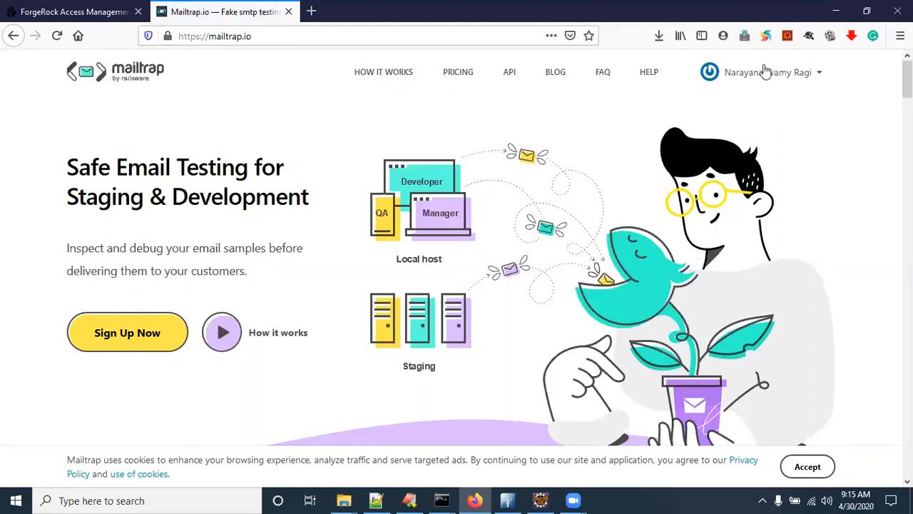
click(801, 74)
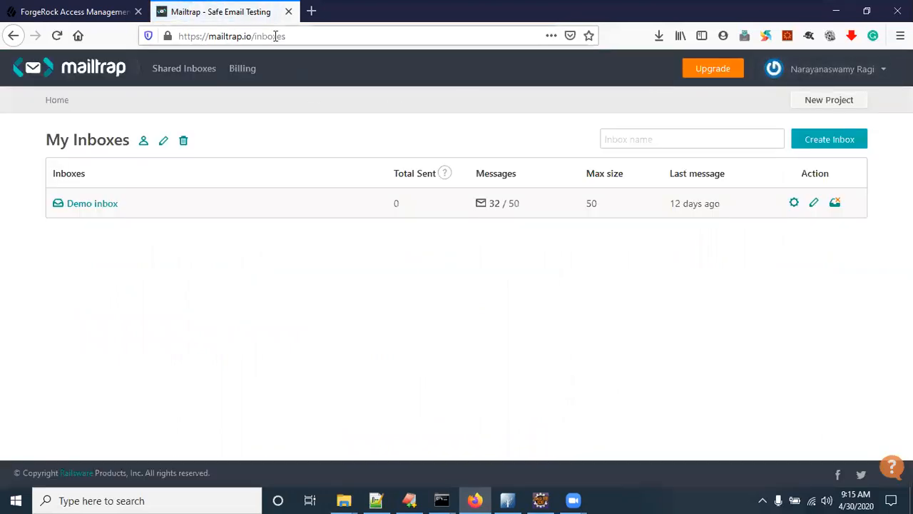
click(98, 206)
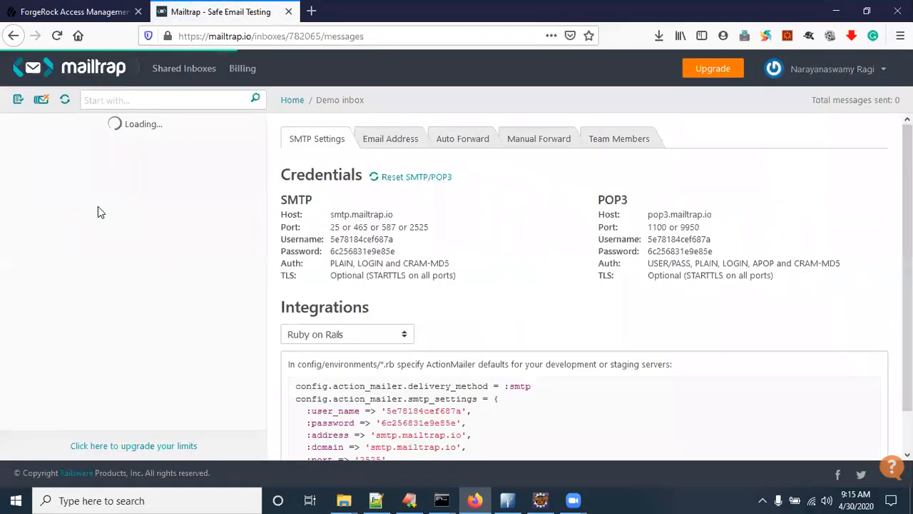
Step: Copy the Demo inbox SMTP host smtp.mailtrap.io for the ForgeRock tree editor
drag(281, 201, 469, 282)
click(479, 283)
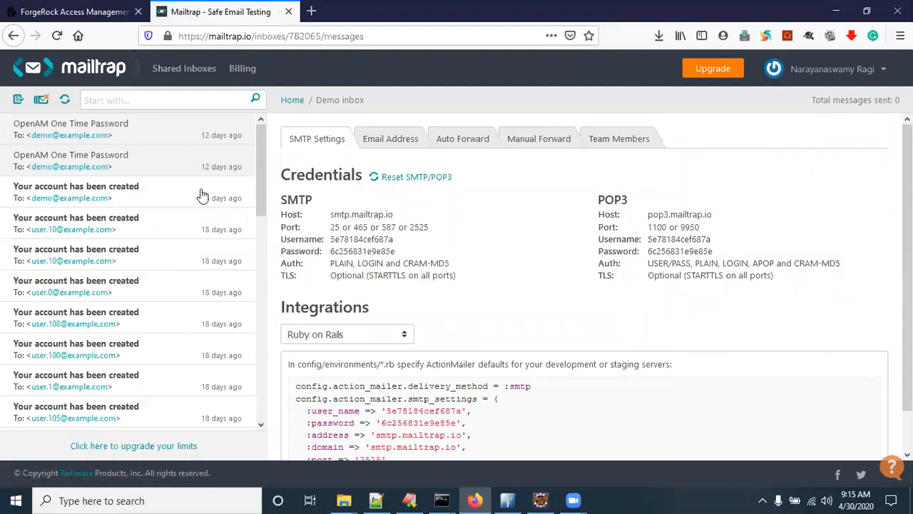
drag(391, 215, 331, 215)
key(ctrl+c)
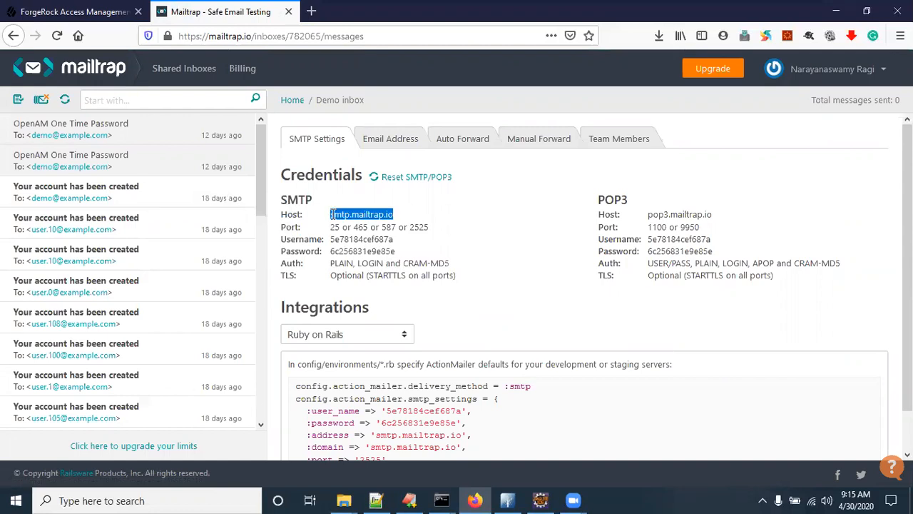
click(92, 12)
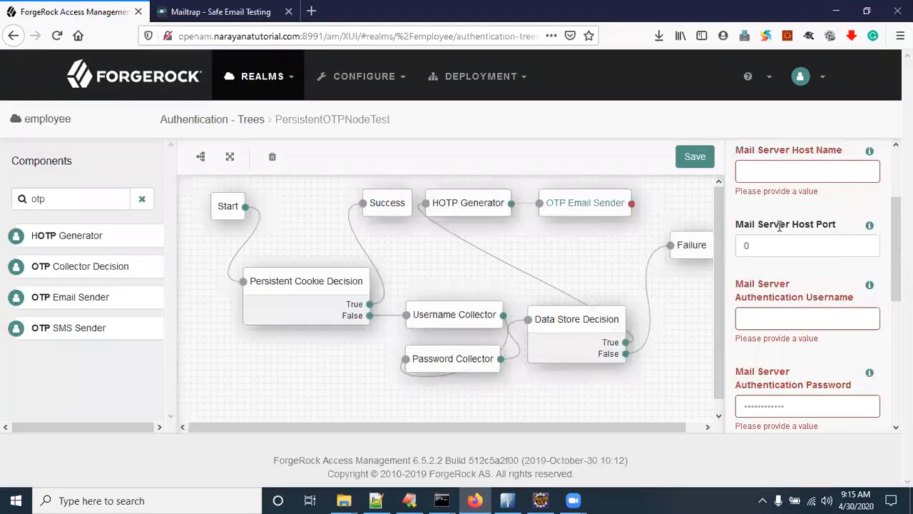
Step: Set Mail Server Host Name to smtp.mailtrap.io and Host Port to 465
scroll(785, 242, up, 3)
click(767, 283)
key(ctrl+v)
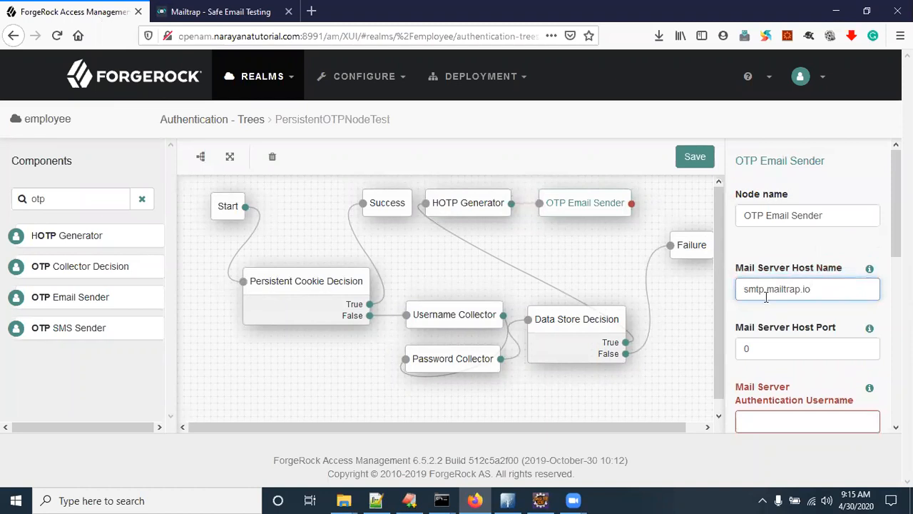
click(768, 351)
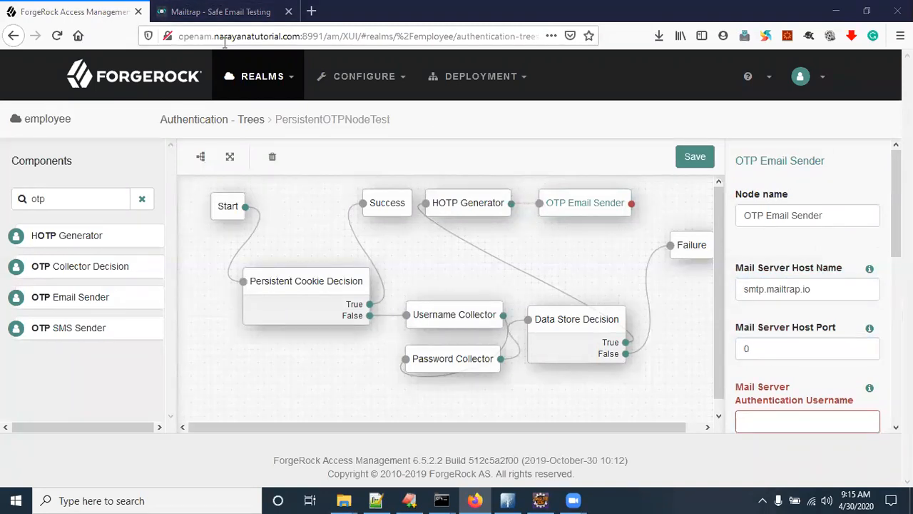
click(214, 11)
drag(331, 227, 436, 236)
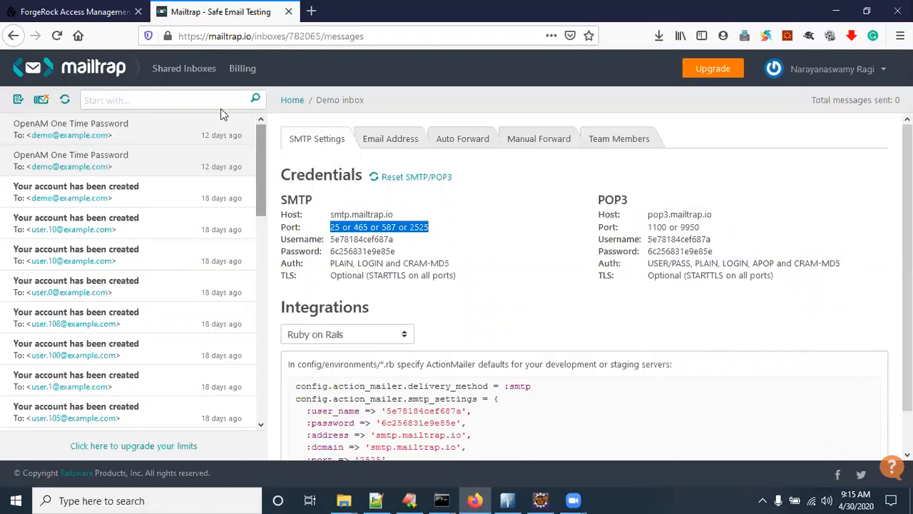
click(119, 13)
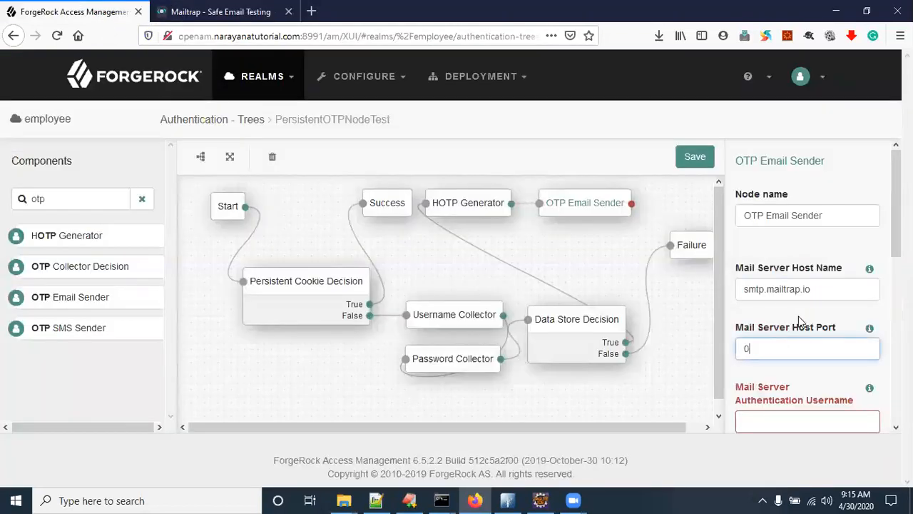
text(465)
Step: Paste the Mailtrap SMTP username into the authentication username field
click(760, 416)
scroll(806, 357, down, 3)
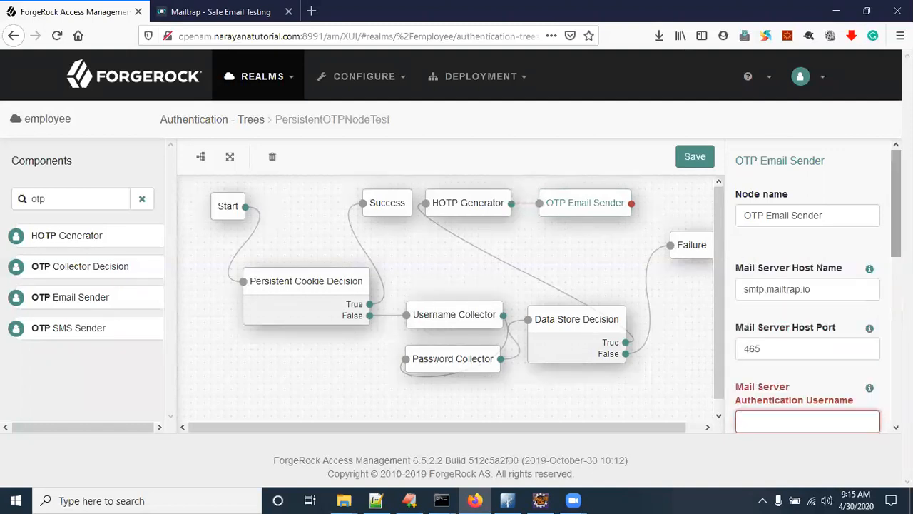
click(221, 11)
double_click(340, 237)
key(ctrl+c)
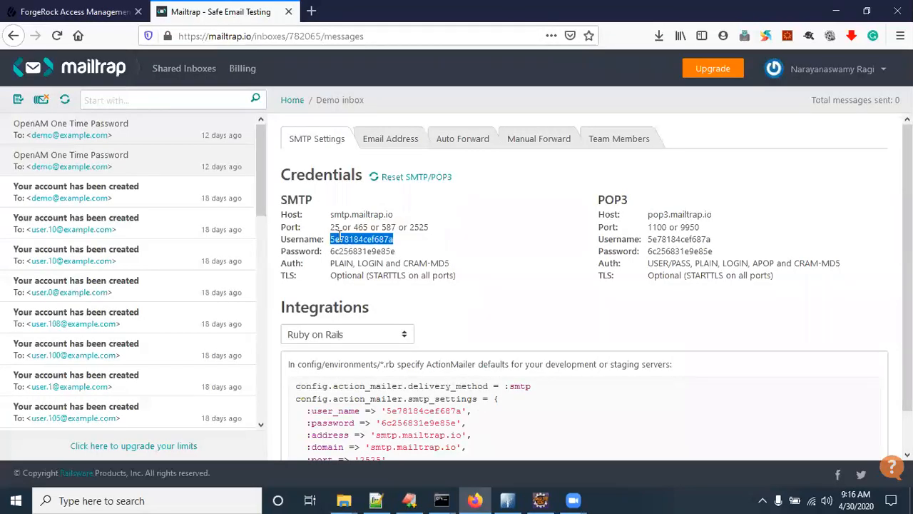
click(86, 11)
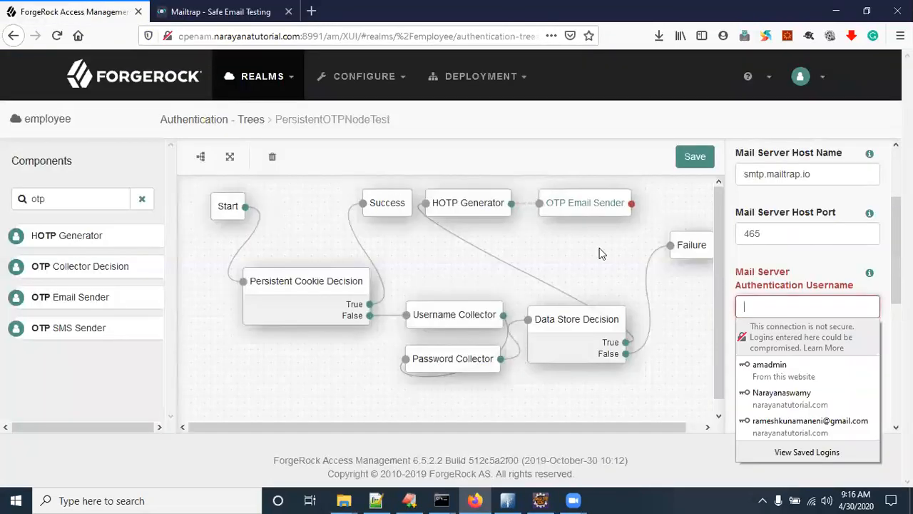
click(798, 301)
key(ctrl+v)
click(804, 286)
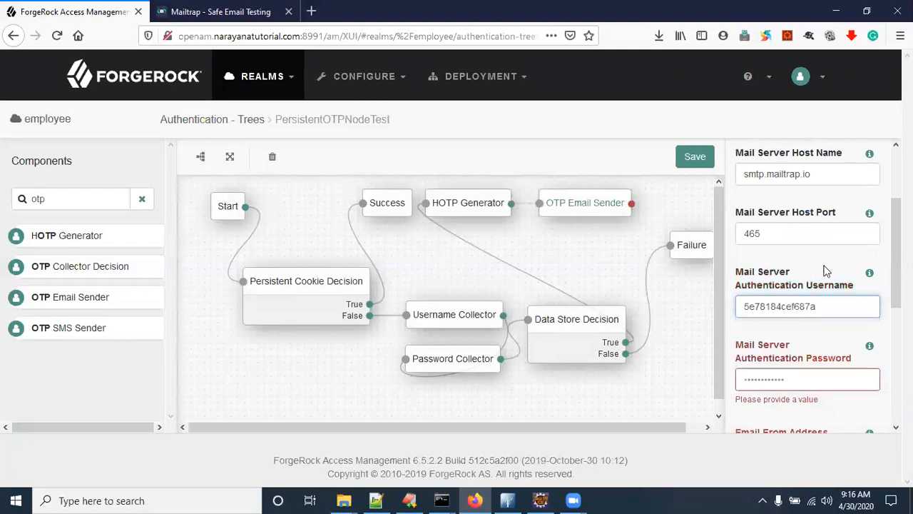
scroll(803, 278, down, 3)
Step: Paste the Mailtrap SMTP password into the authentication password field
click(792, 247)
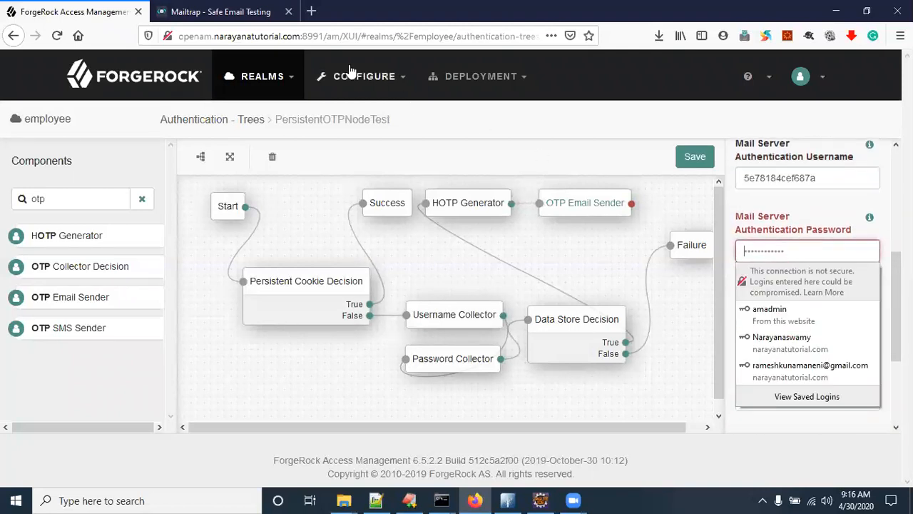
click(222, 11)
double_click(359, 253)
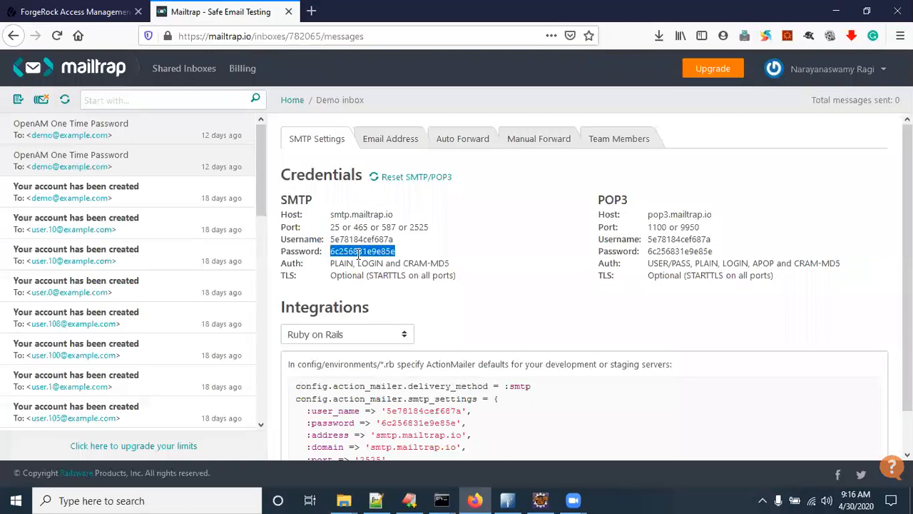
click(72, 11)
click(745, 250)
key(ctrl+v)
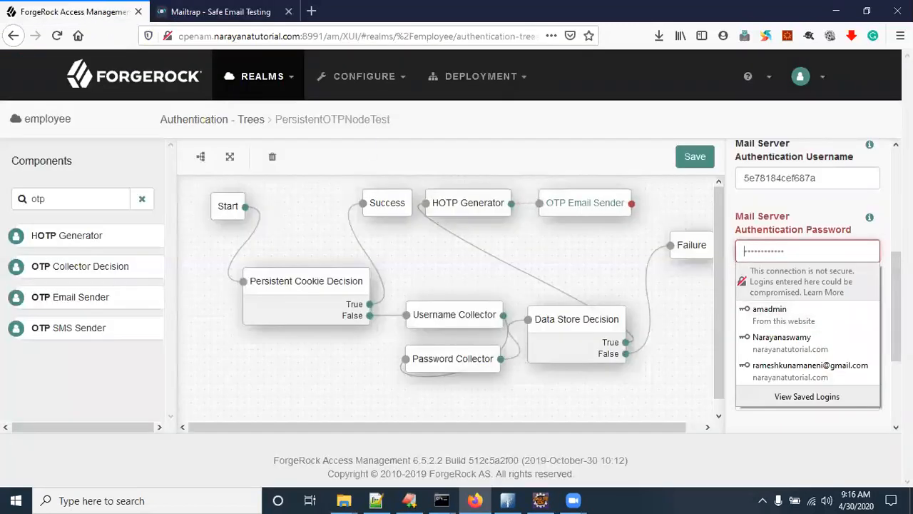
click(876, 211)
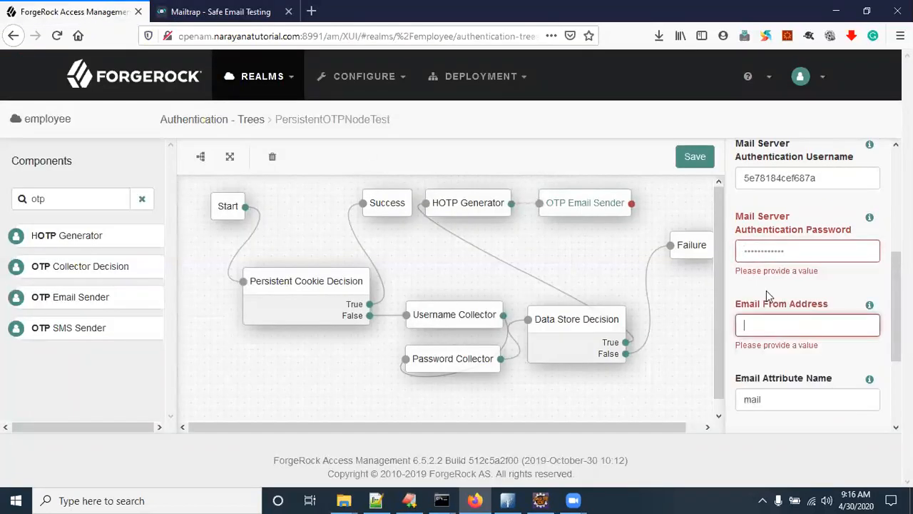
click(781, 252)
click(789, 204)
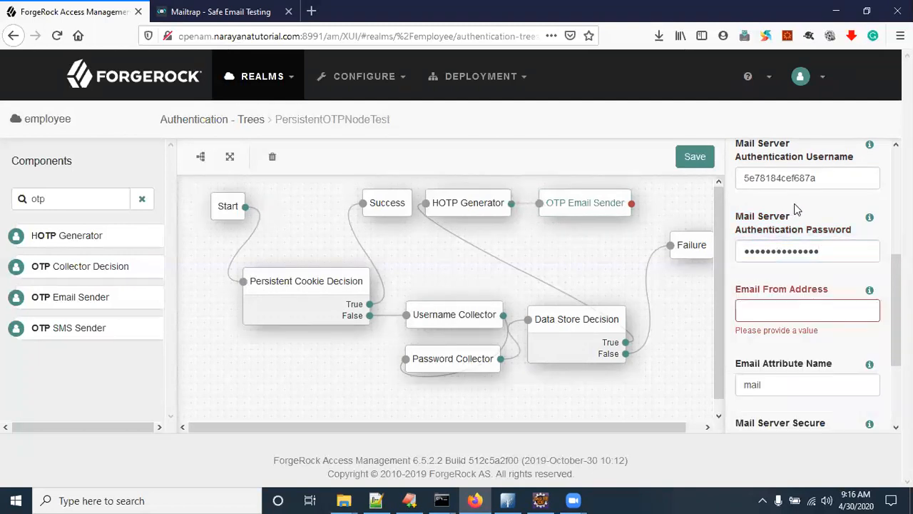
Step: Enter the sender e-mail address in Email From Address
click(769, 316)
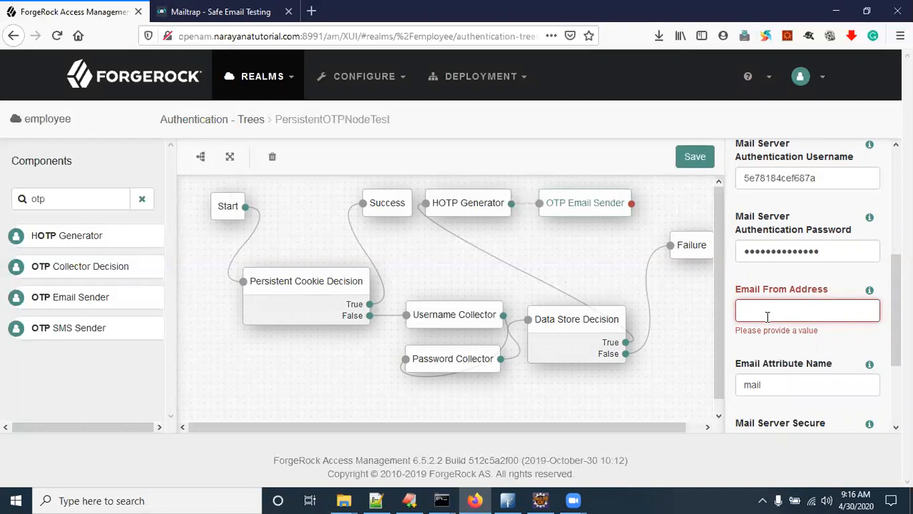
text(inf)
text(inf)
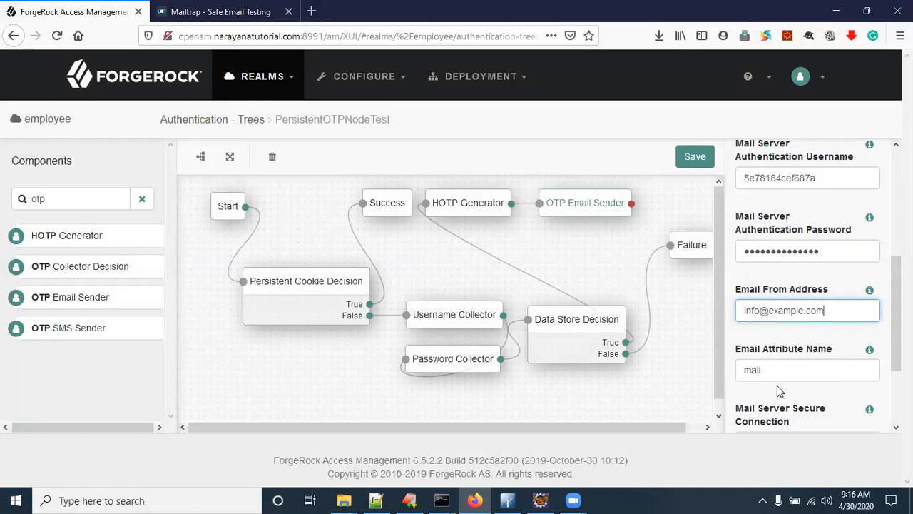
click(788, 367)
Step: Set Mail Server Secure Connection to Start TLS and save the tree
scroll(789, 368, down, 2)
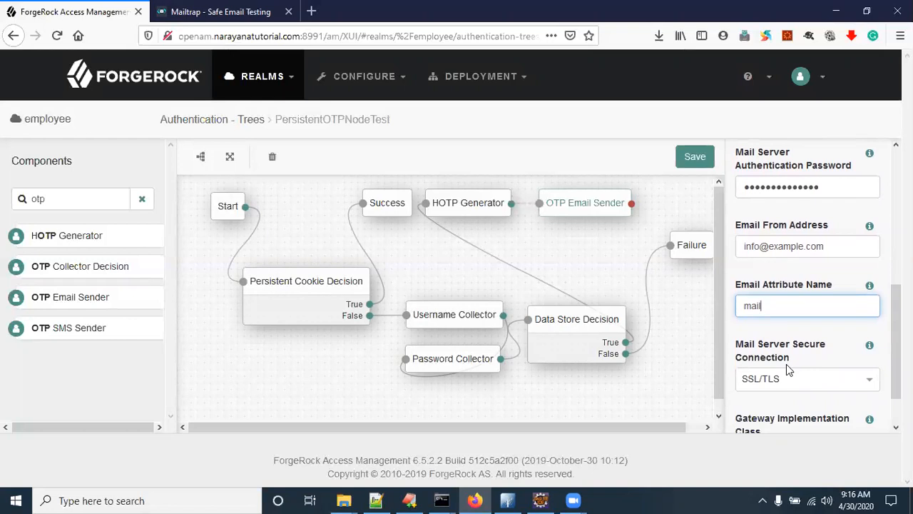
scroll(788, 370, down, 1)
click(809, 331)
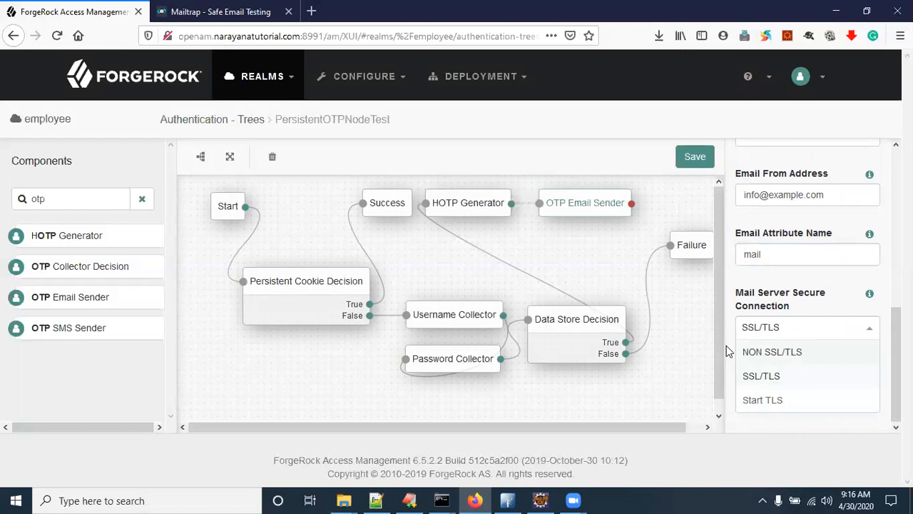
click(771, 403)
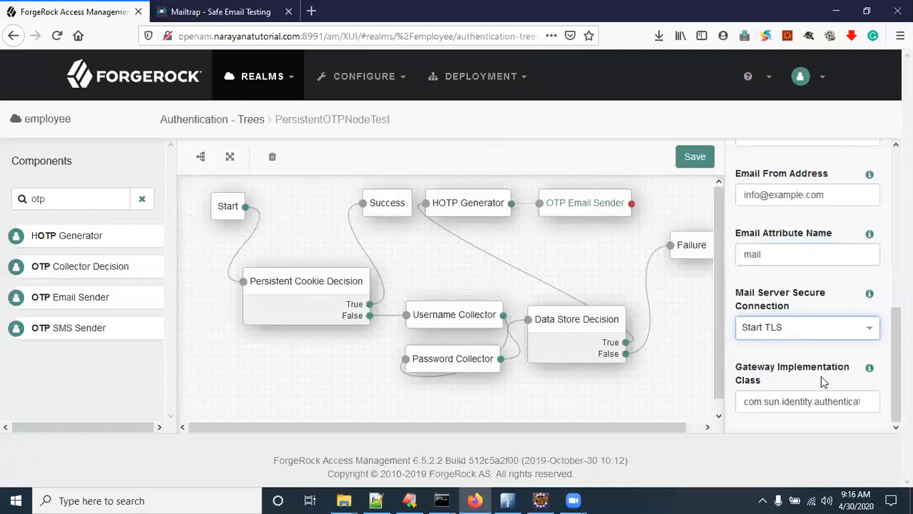
scroll(821, 376, up, 3)
click(699, 158)
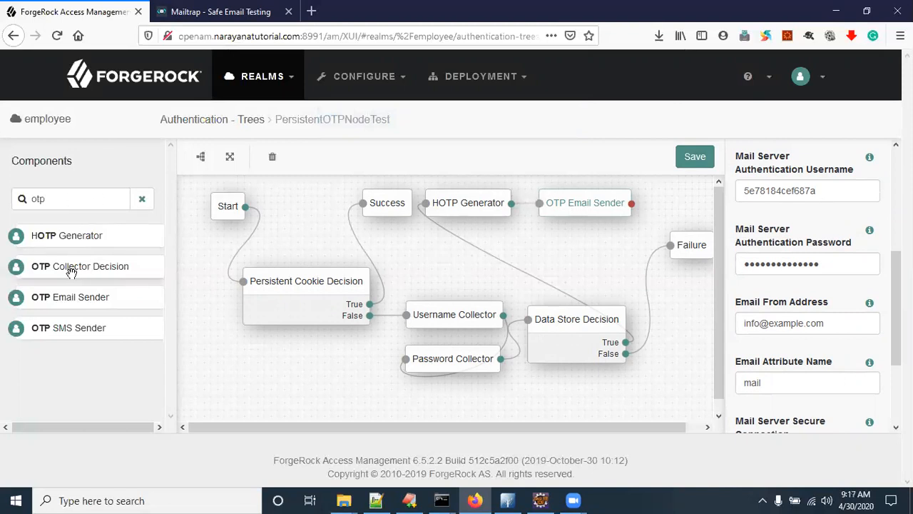
Step: Add an OTP Collector Decision node below the emailer and connect OTP Email Sender's output to it
drag(72, 275, 637, 406)
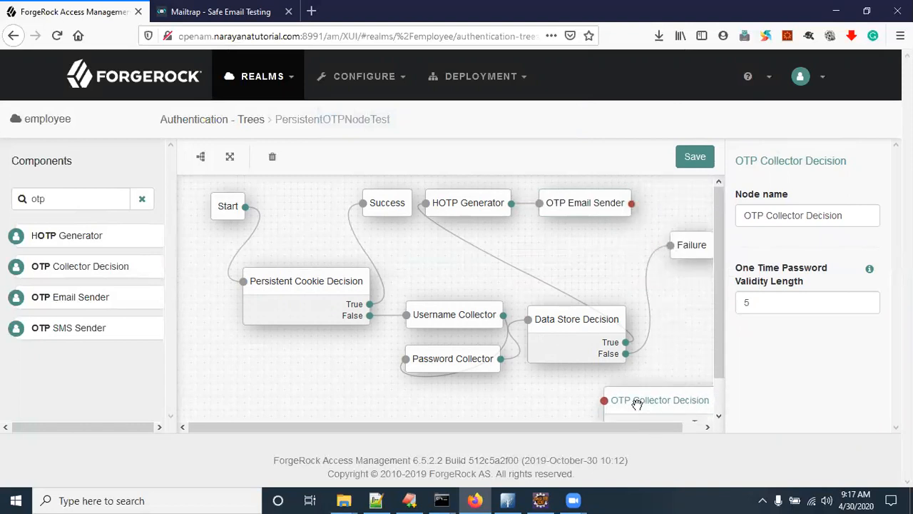
scroll(636, 405, down, 1)
scroll(627, 265, up, 1)
drag(588, 204, 456, 400)
scroll(530, 353, down, 1)
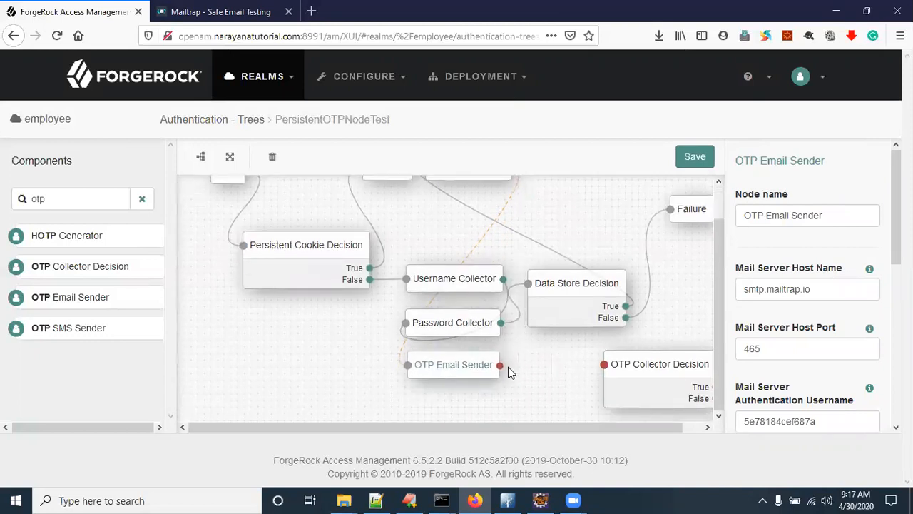
drag(498, 367, 607, 364)
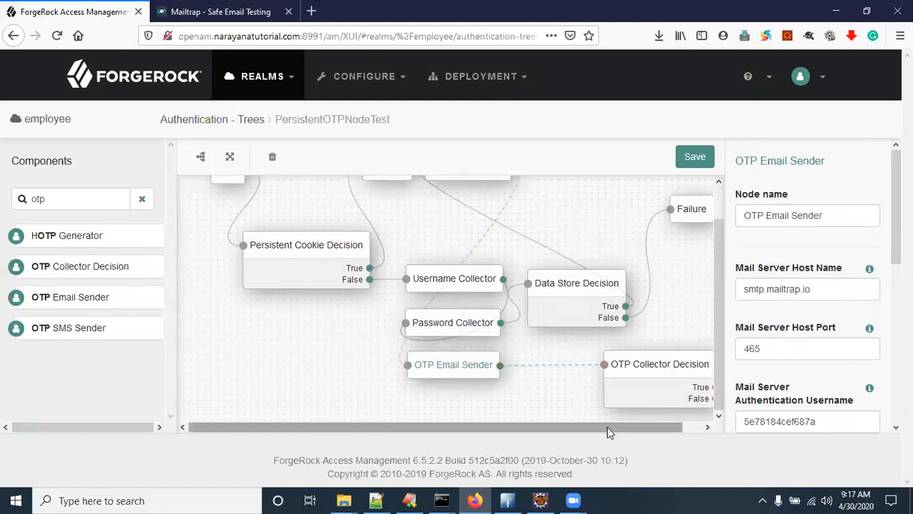
drag(607, 427, 710, 433)
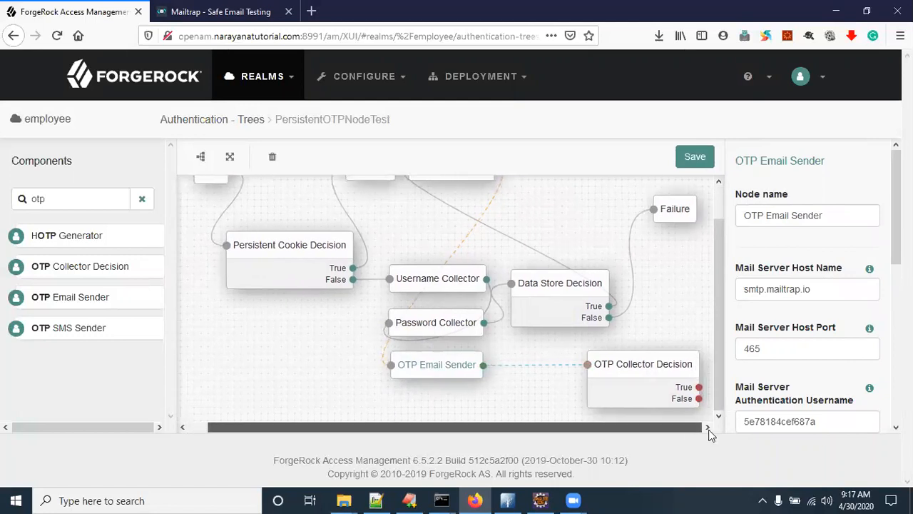
click(656, 378)
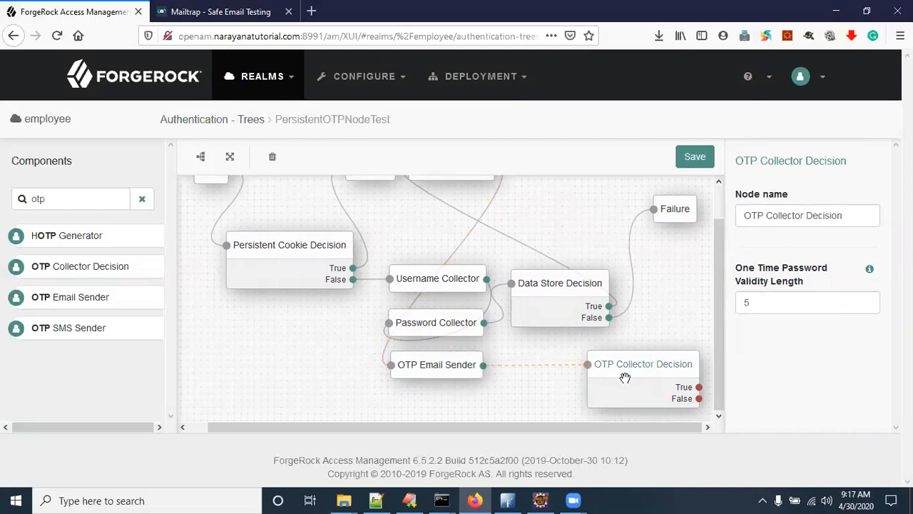
drag(631, 371, 554, 383)
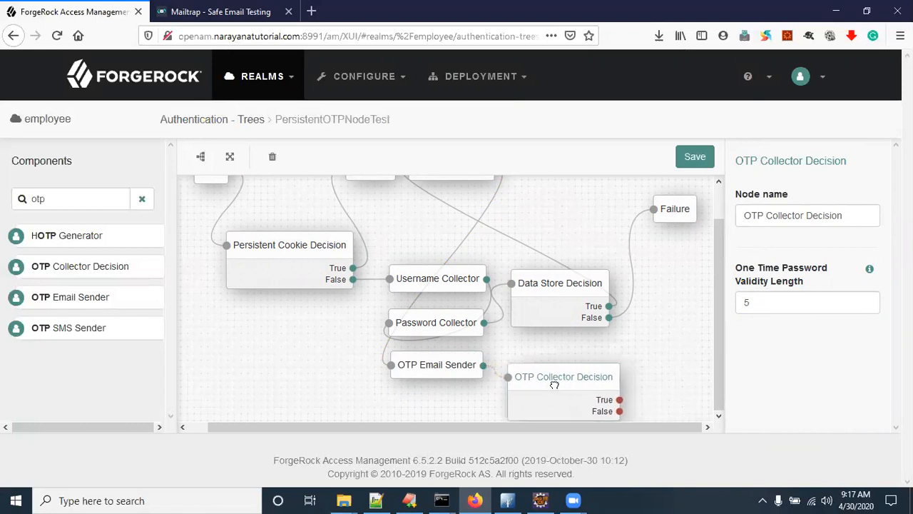
drag(69, 200, 8, 195)
Step: Add a Set Persistent Cookie node and wire OTP Collector Decision's True outcome into it
text(set)
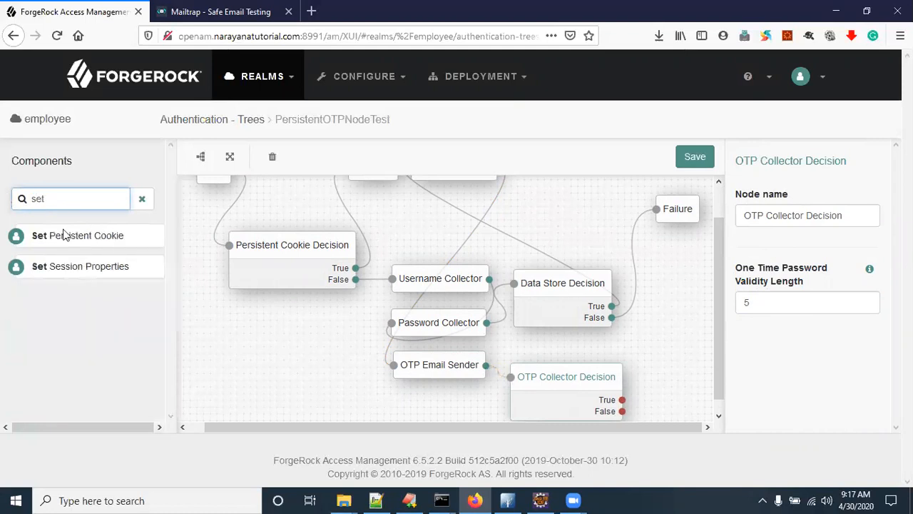
drag(89, 238, 680, 342)
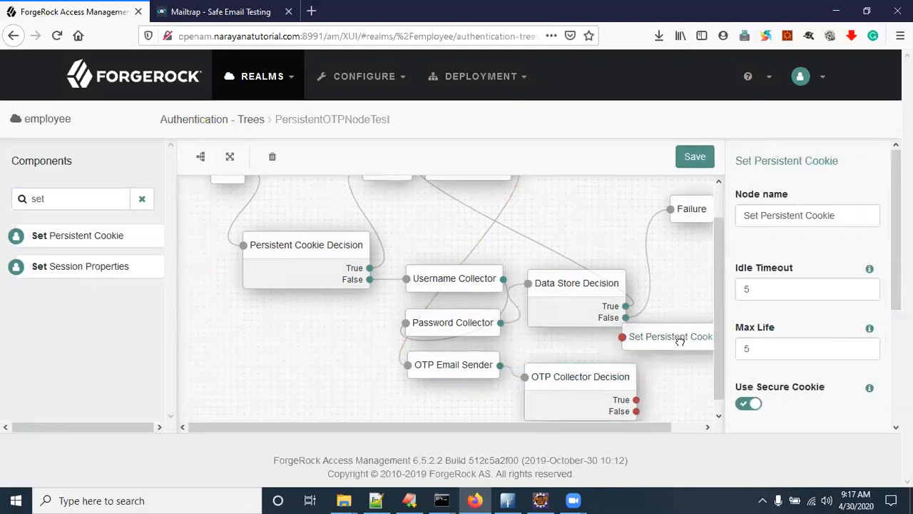
scroll(639, 370, down, 2)
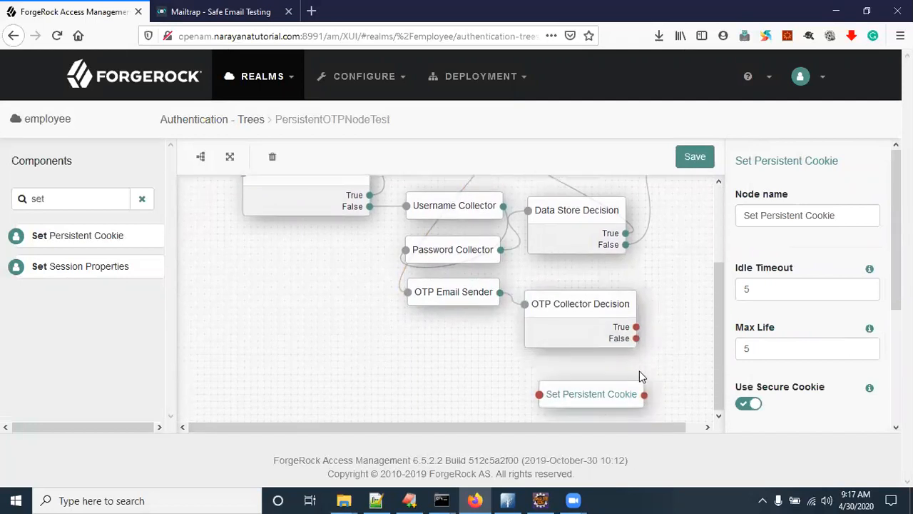
drag(589, 393, 560, 401)
drag(561, 325, 452, 352)
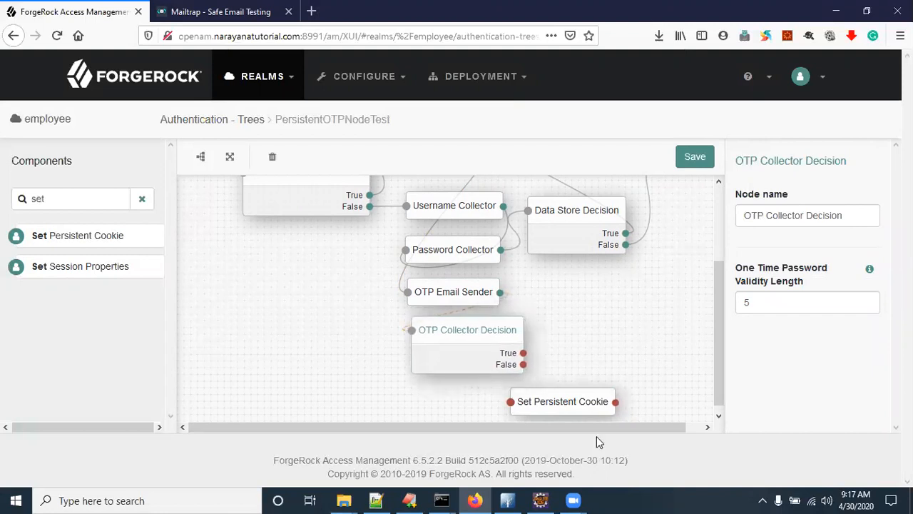
drag(563, 401, 479, 406)
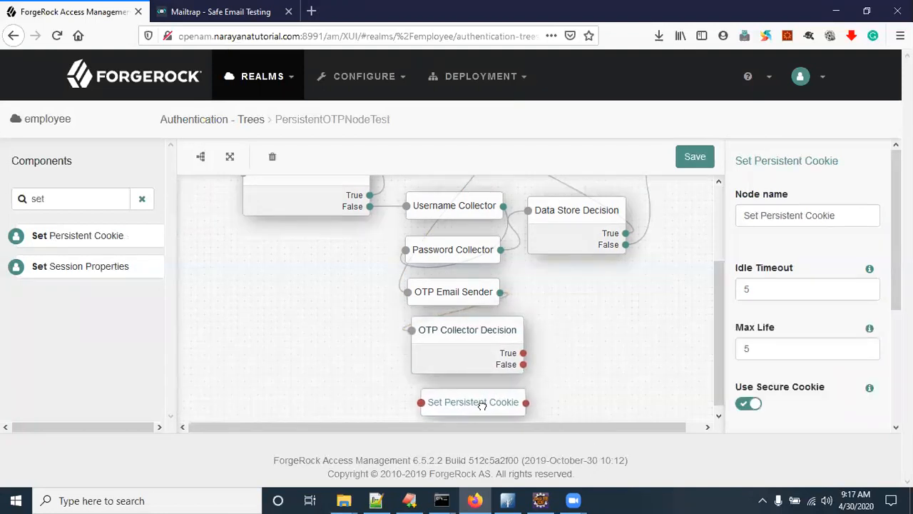
drag(525, 355, 417, 402)
drag(421, 403, 420, 403)
scroll(680, 334, down, 1)
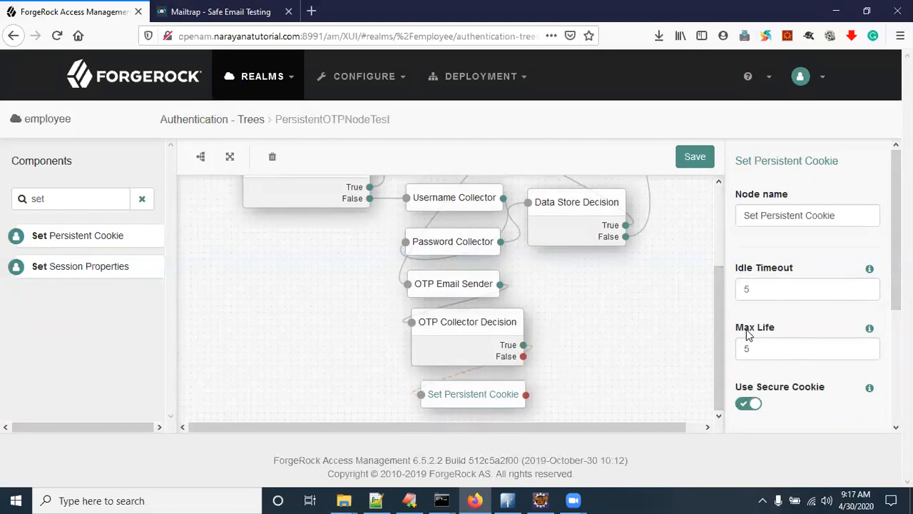
Step: Switch Use Secure Cookie off on Set Persistent Cookie and focus the HMAC Signing Key field
scroll(776, 371, down, 3)
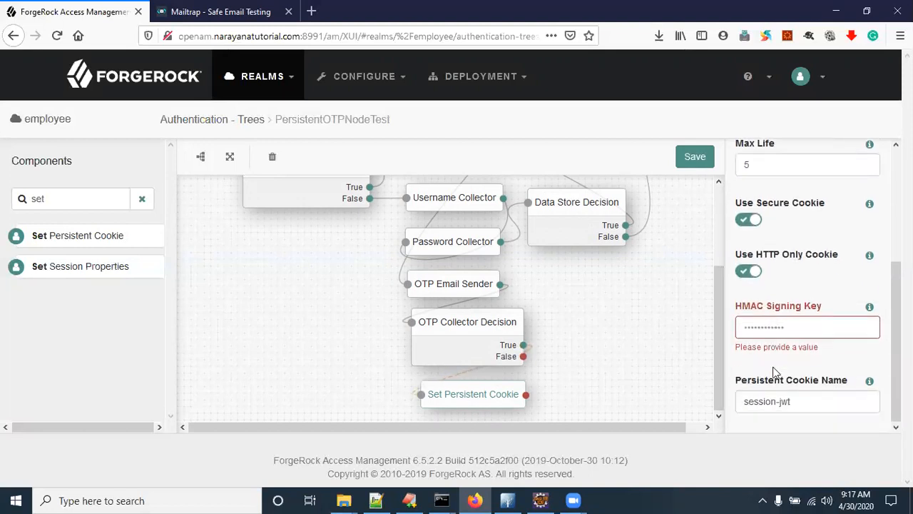
click(749, 221)
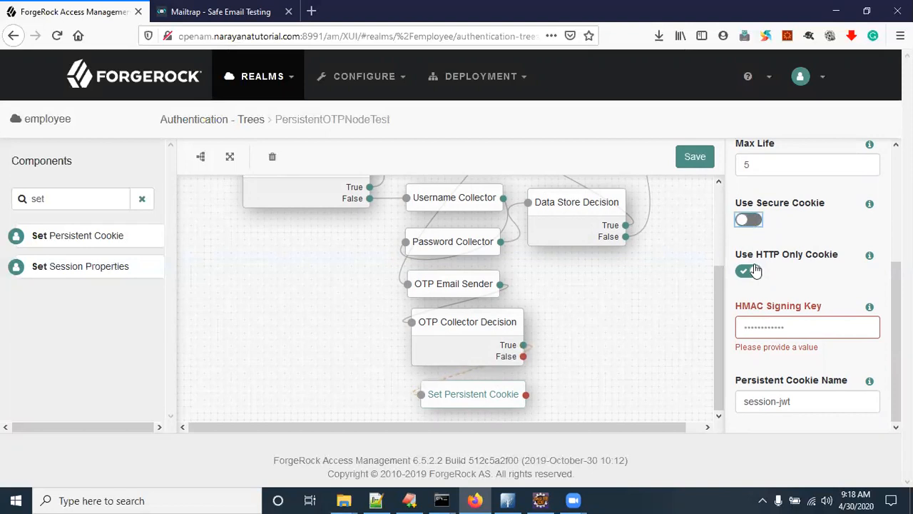
click(752, 329)
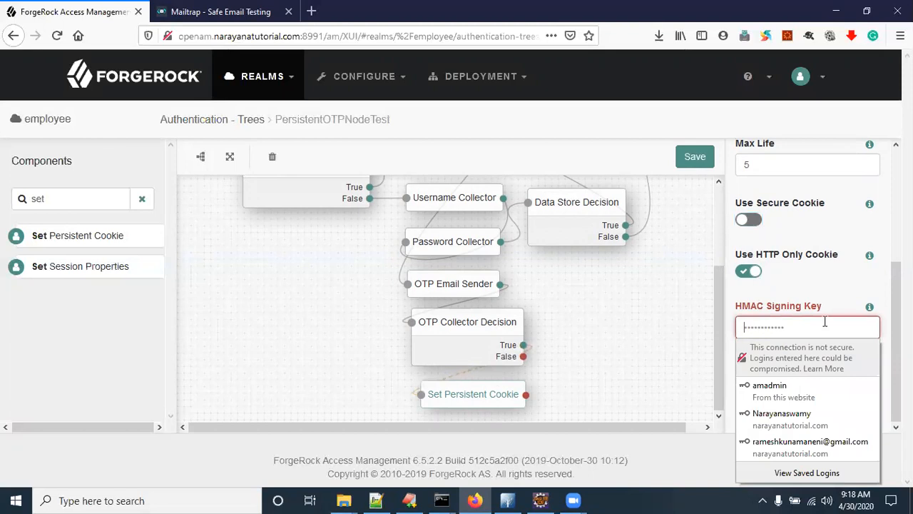
click(351, 289)
scroll(350, 289, up, 3)
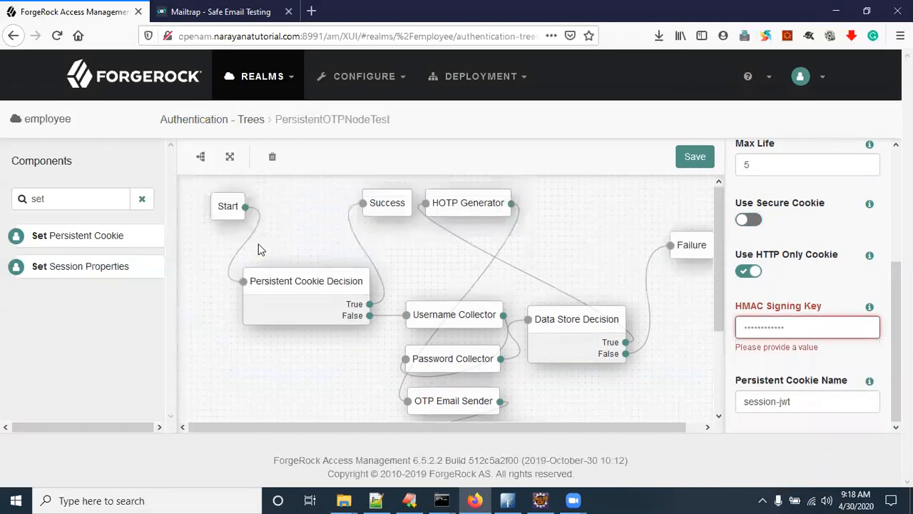
scroll(284, 291, down, 2)
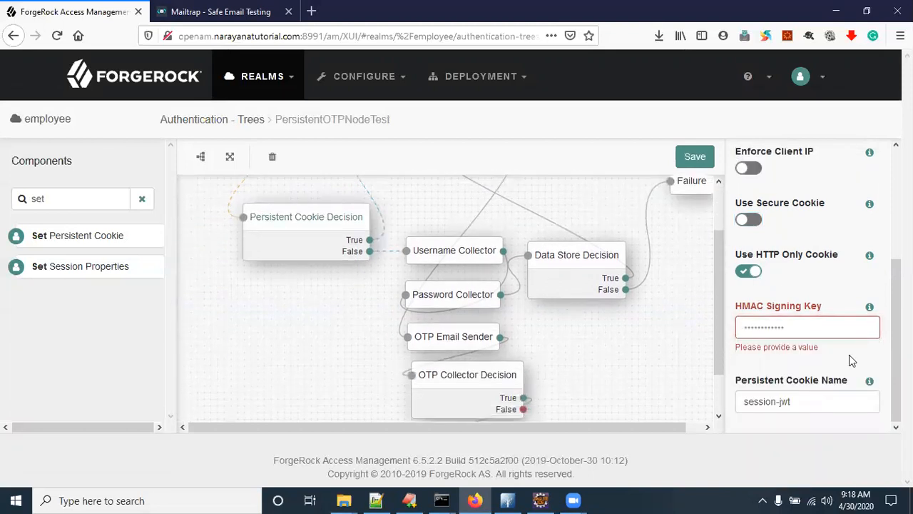
click(774, 321)
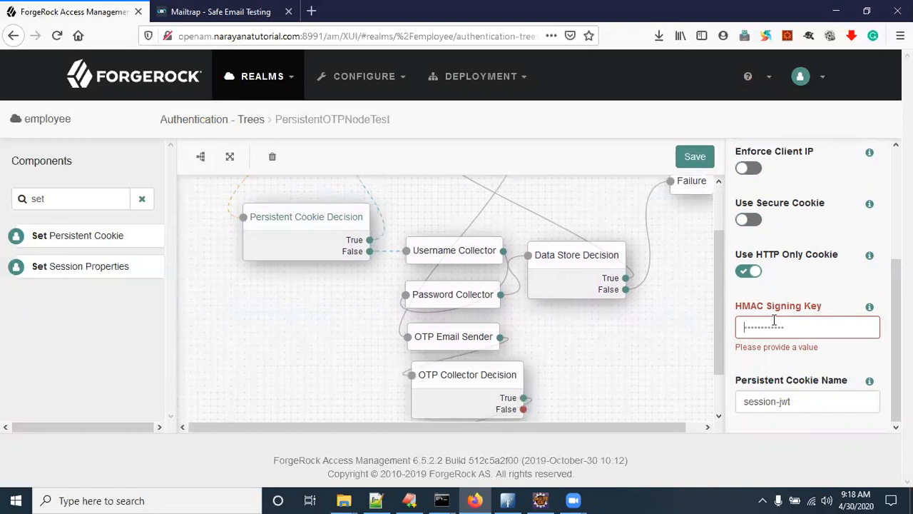
Step: Review the OTP Collector Decision and Set Persistent Cookie settings, then move Success beside Data Store Decision
click(628, 331)
click(448, 397)
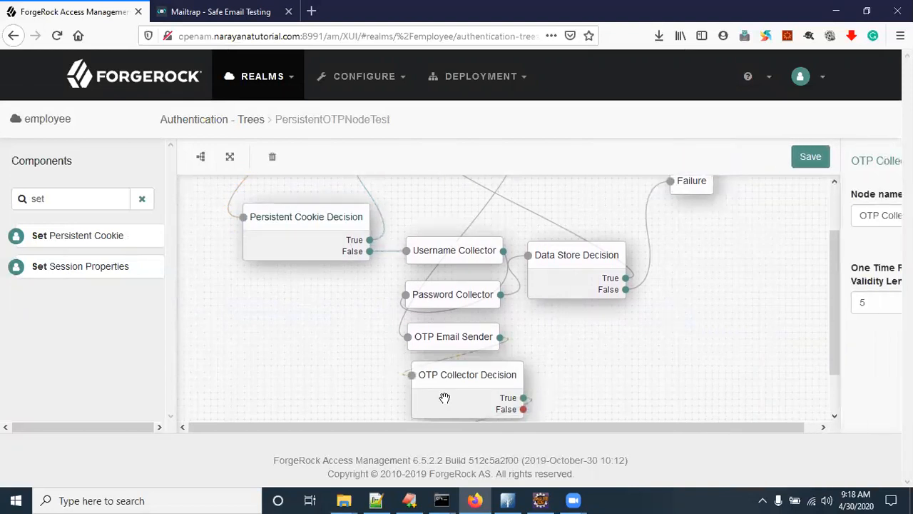
scroll(442, 396, down, 1)
click(443, 398)
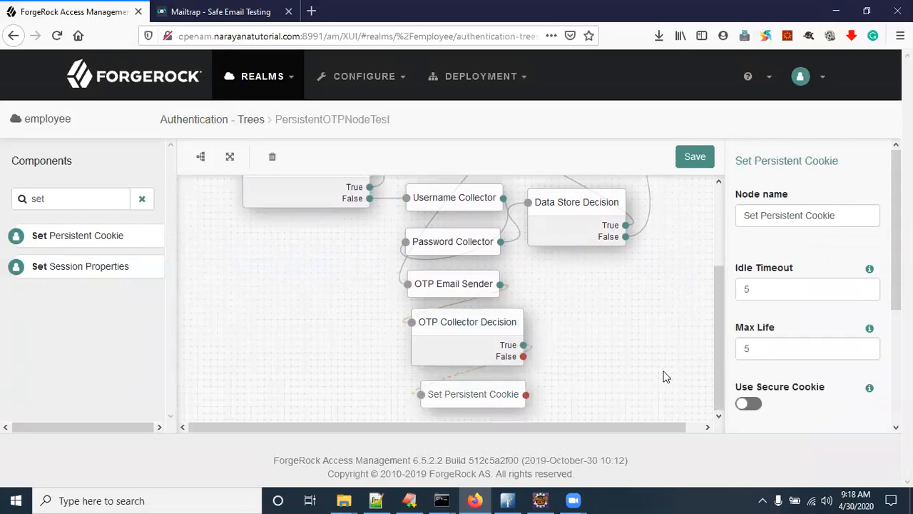
scroll(762, 350, down, 3)
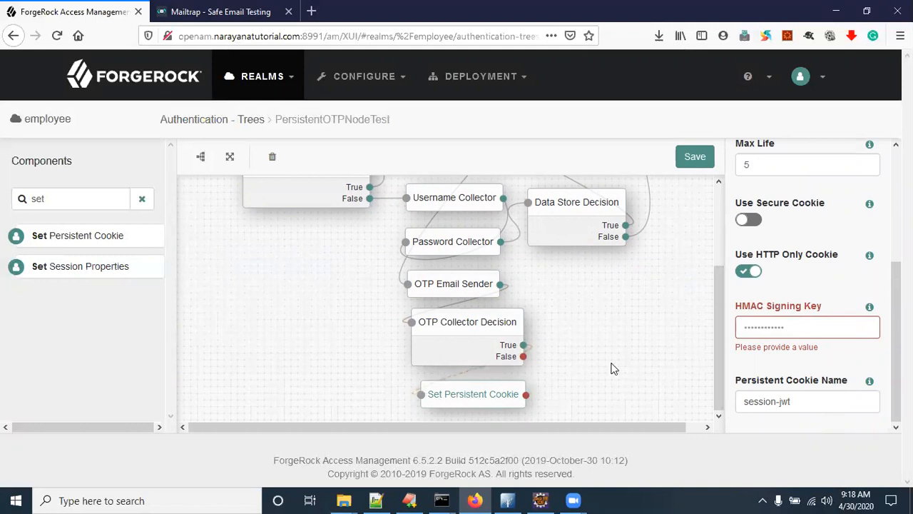
scroll(592, 368, up, 3)
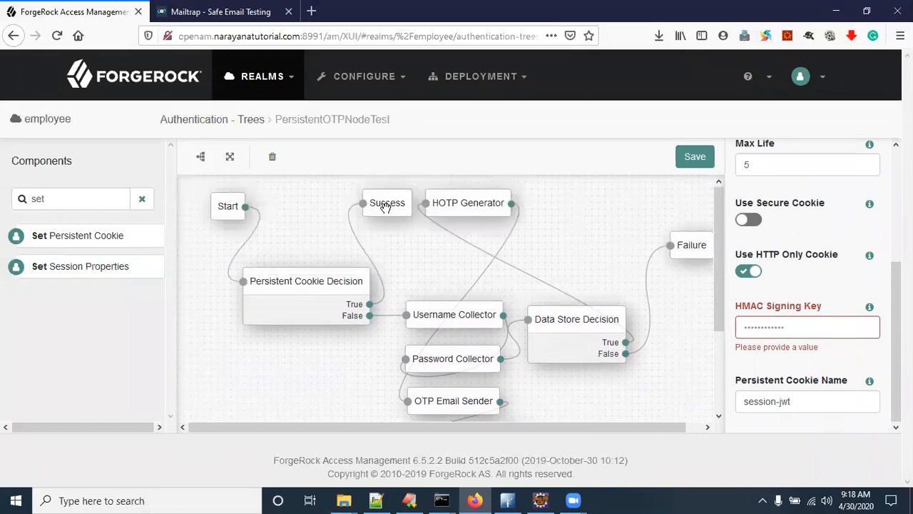
drag(387, 204, 748, 412)
Step: Connect Set Persistent Cookie's outcome to the Success node
drag(526, 394, 724, 289)
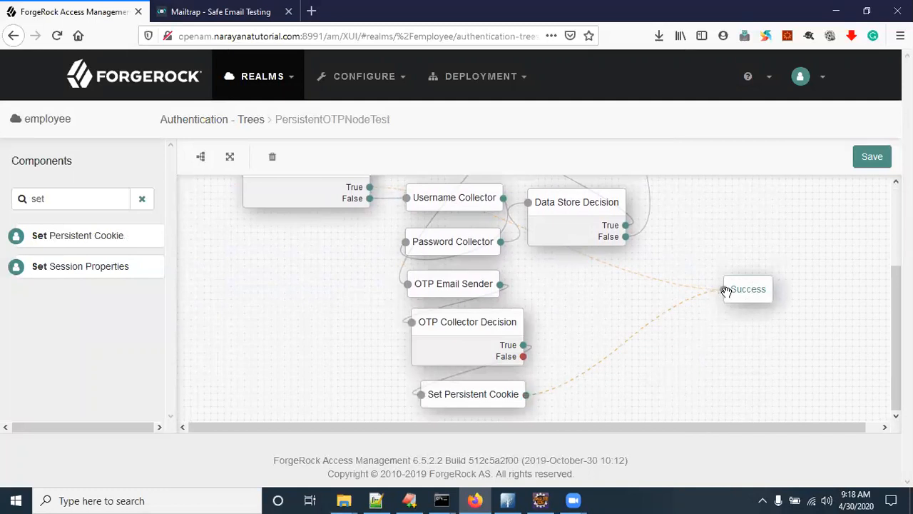
click(451, 336)
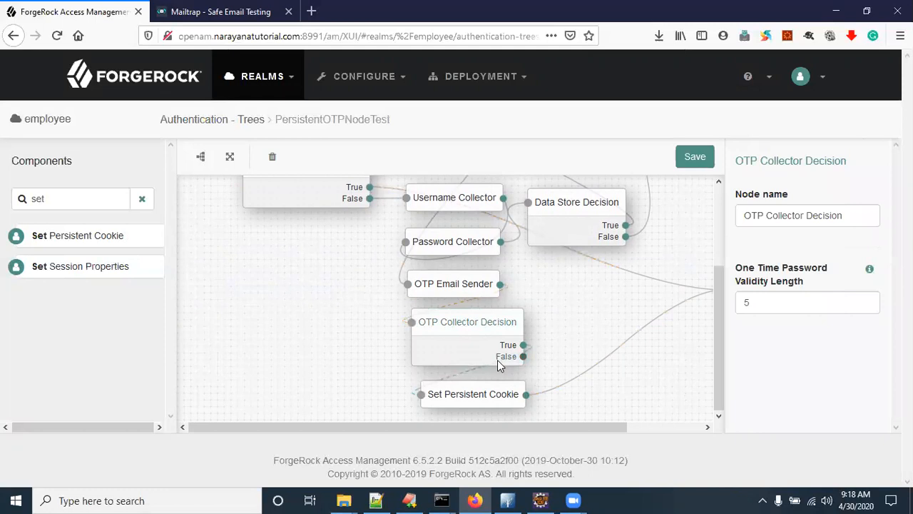
drag(523, 356, 540, 376)
drag(58, 200, 8, 198)
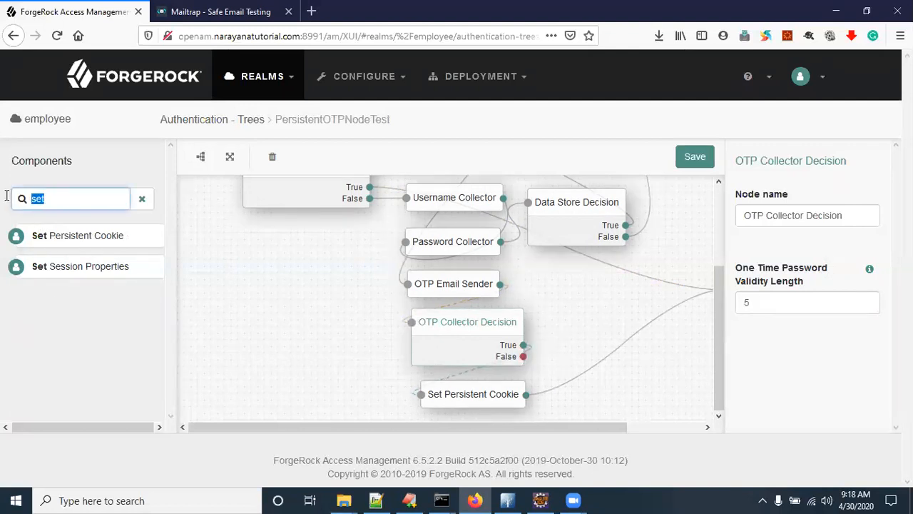
Step: Add a Retry Limit Decision on OTP Collector's False outcome, looping Retry back and Reject to Failure, then save
text(retr)
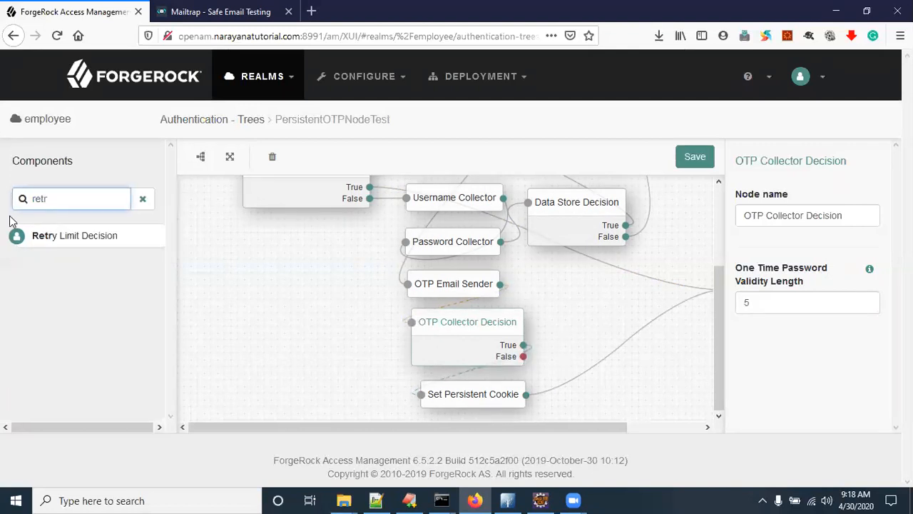
drag(74, 249, 601, 301)
drag(525, 357, 573, 295)
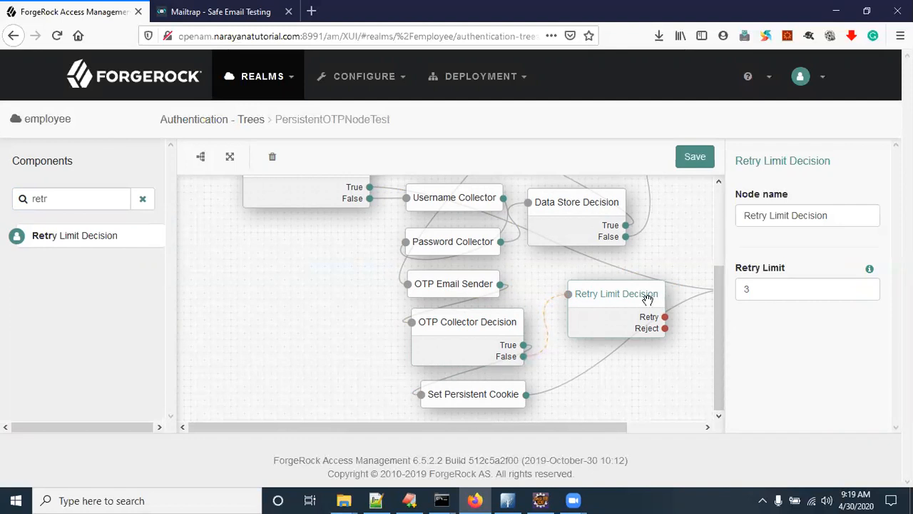
drag(664, 318, 406, 325)
drag(627, 426, 702, 427)
scroll(655, 355, up, 3)
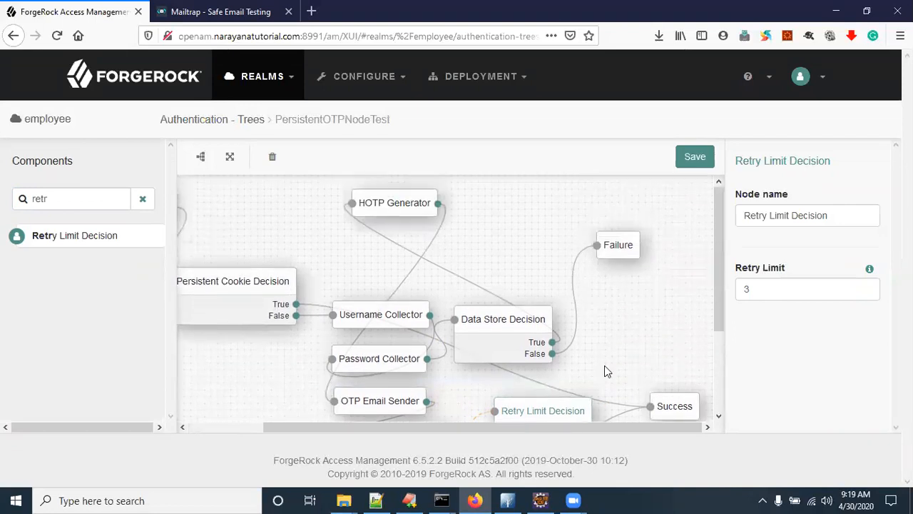
scroll(604, 365, down, 2)
drag(590, 381, 597, 181)
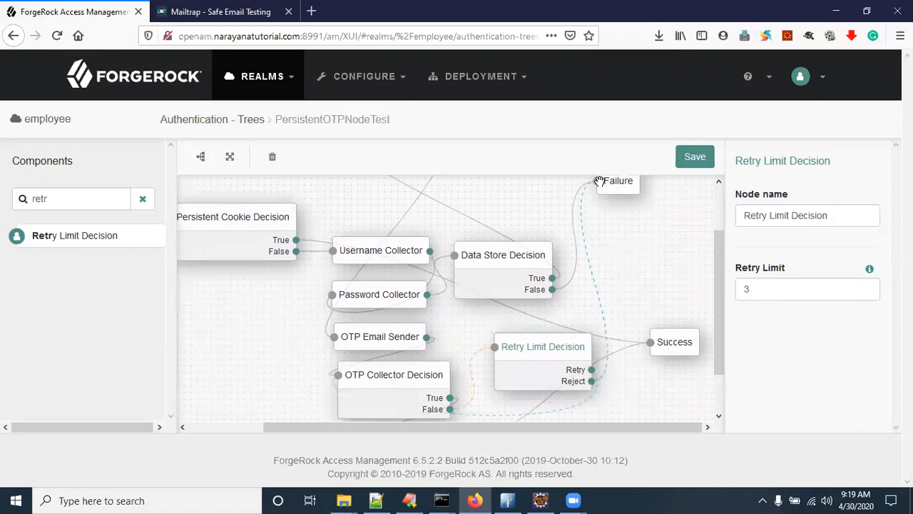
click(696, 158)
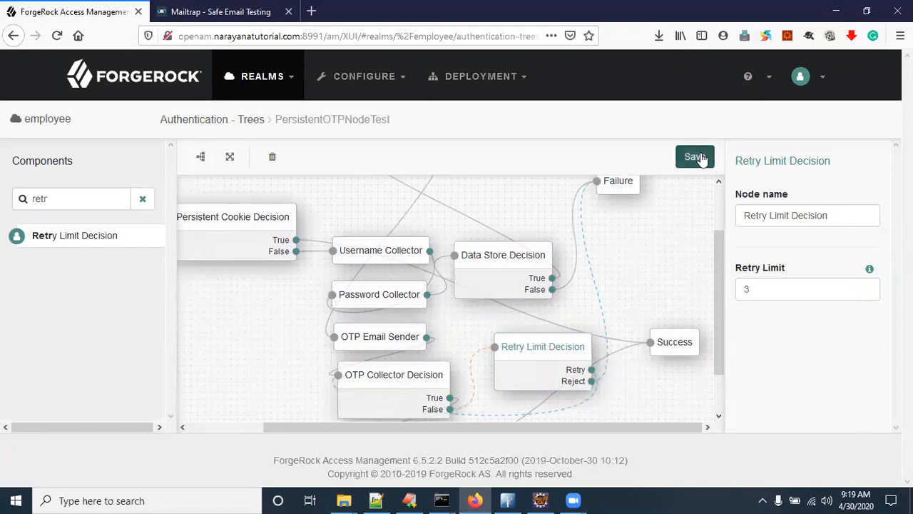
Step: Auto-layout the tree, then review Persistent Cookie Decision, Username Collector and Data Store Decision
click(199, 161)
drag(310, 424, 205, 423)
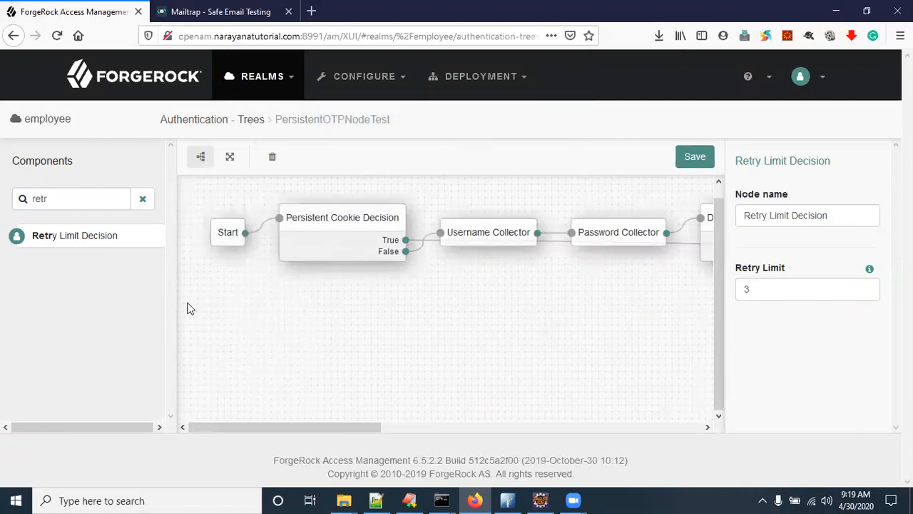
click(226, 229)
click(323, 221)
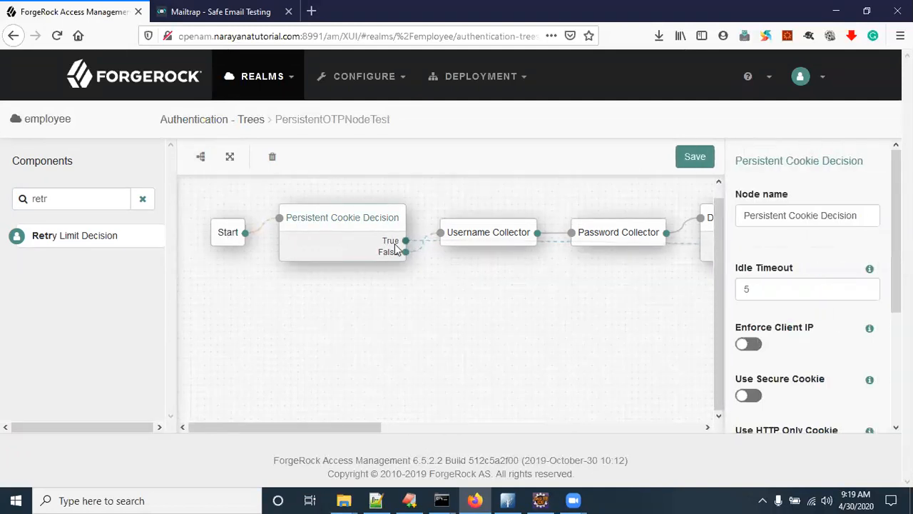
click(473, 233)
drag(373, 423, 476, 428)
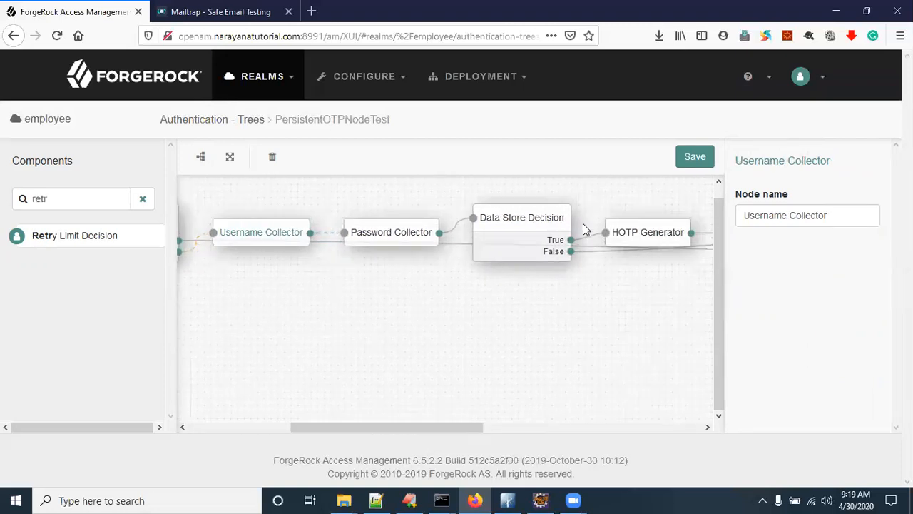
click(551, 214)
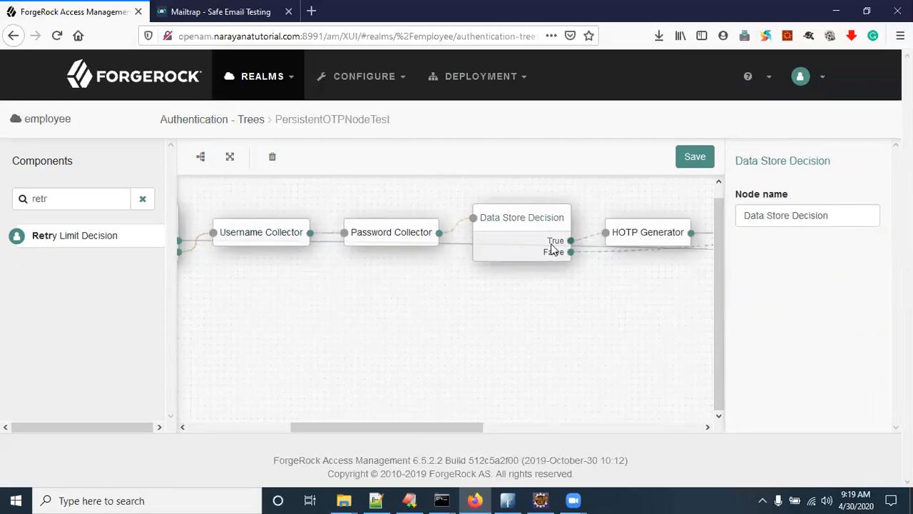
drag(468, 428, 569, 428)
Step: Review HOTP Generator, OTP Email Sender, OTP Collector Decision, Set Persistent Cookie and Retry Limit Decision settings
click(431, 238)
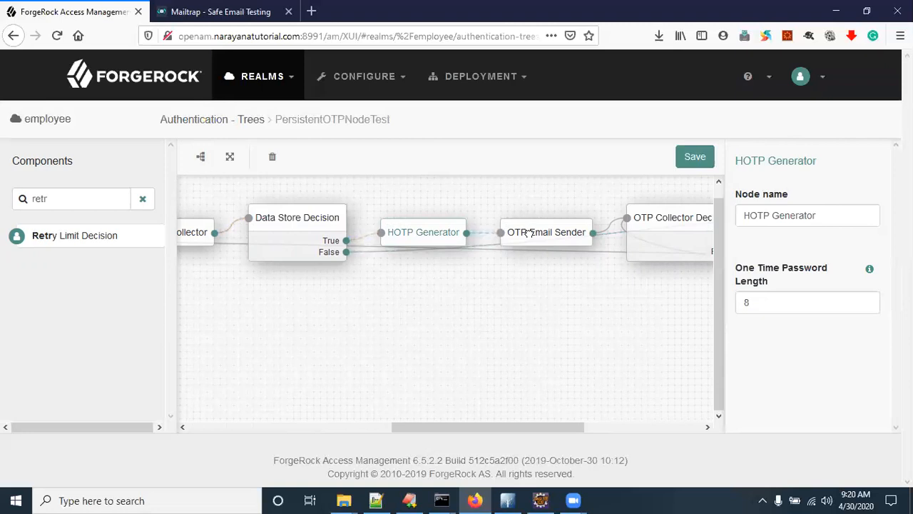
click(531, 234)
drag(577, 430, 662, 431)
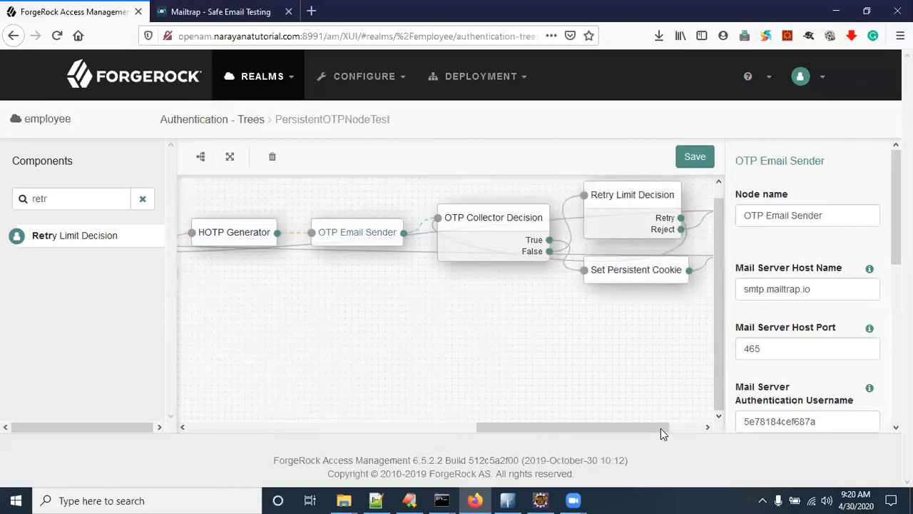
click(492, 218)
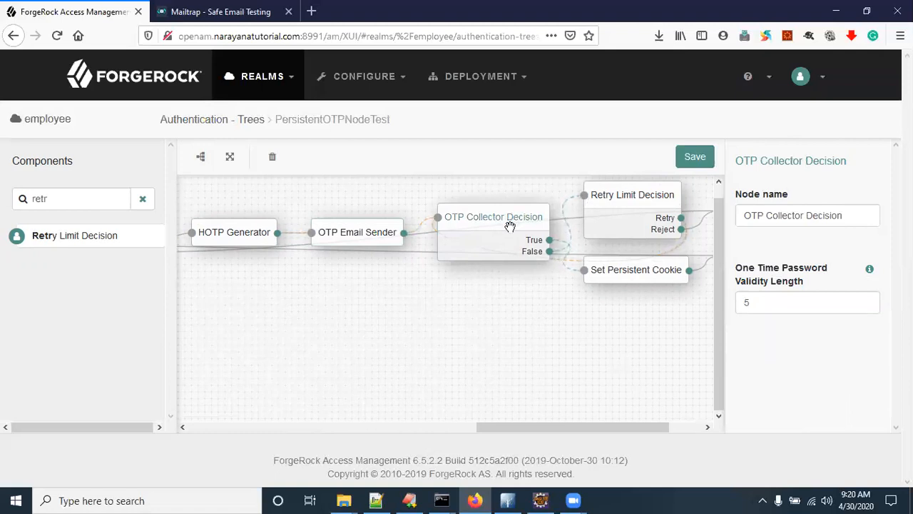
click(625, 277)
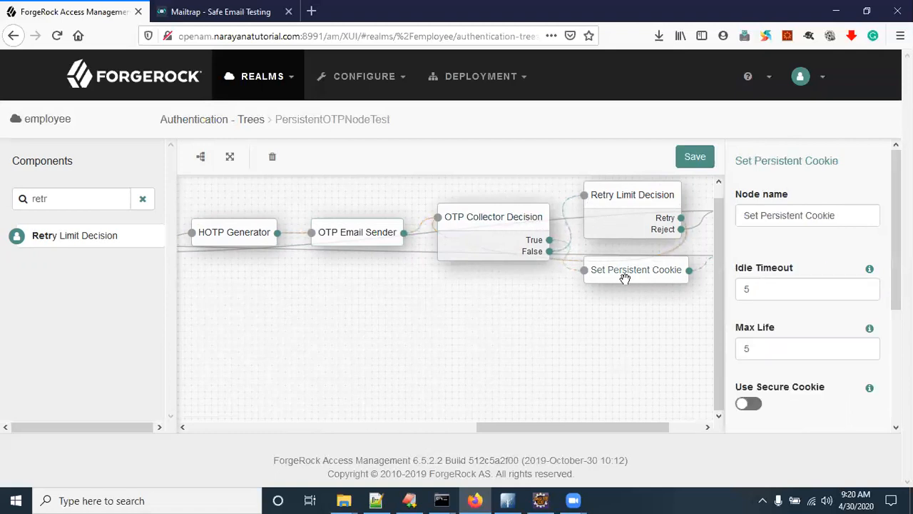
click(457, 225)
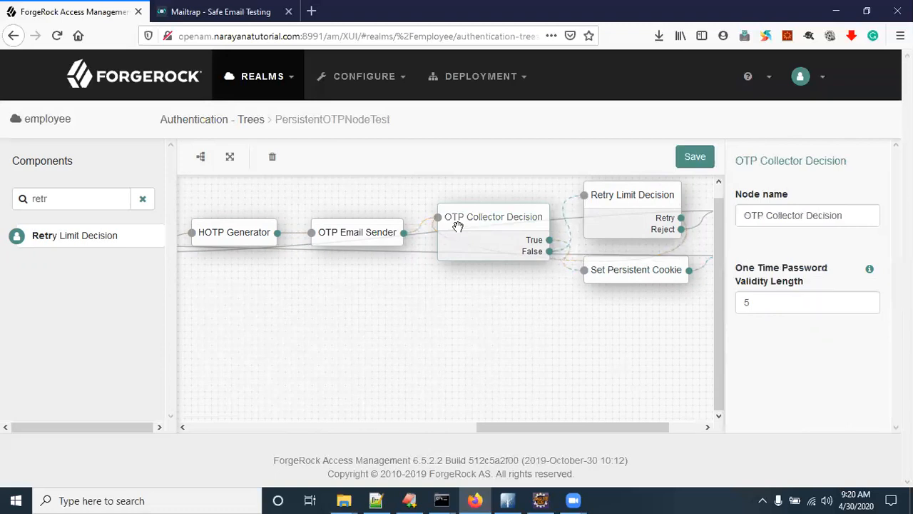
click(640, 209)
Step: Keep the Retry Limit at 3 and close the Retry Limit Decision settings
double_click(768, 289)
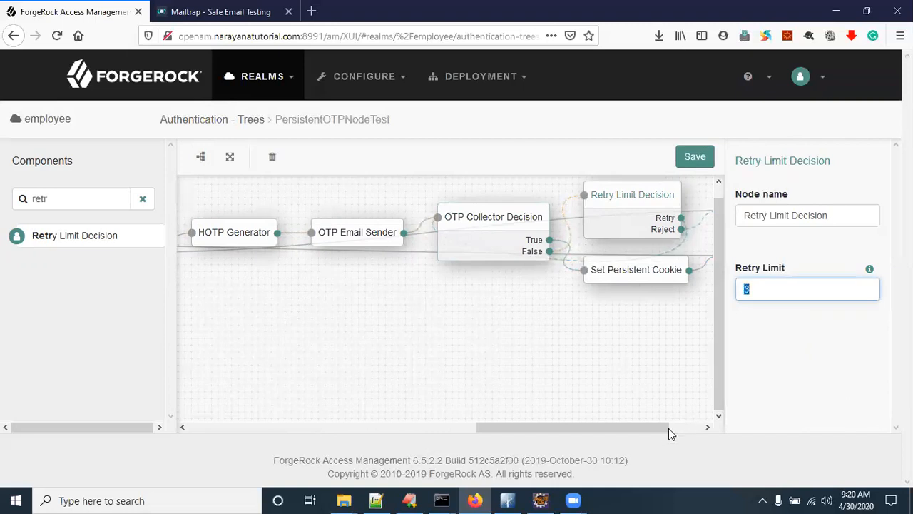
drag(678, 432, 719, 432)
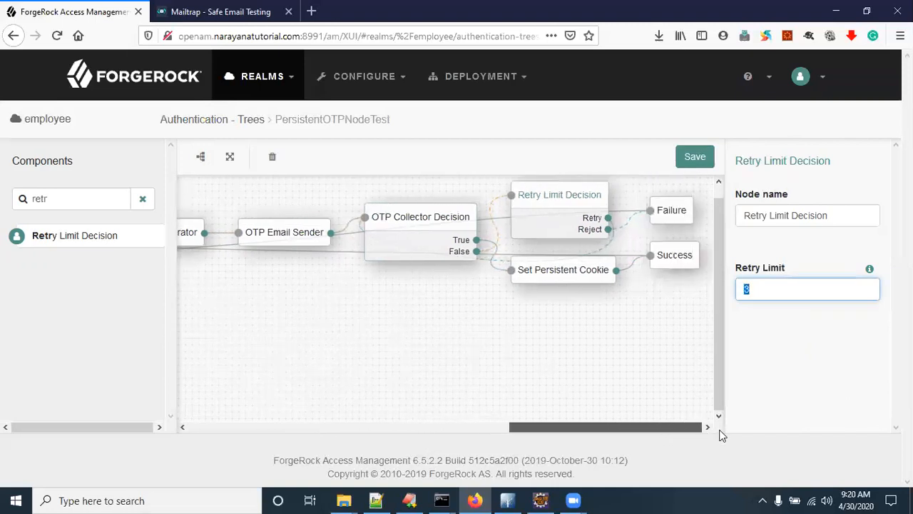
click(588, 231)
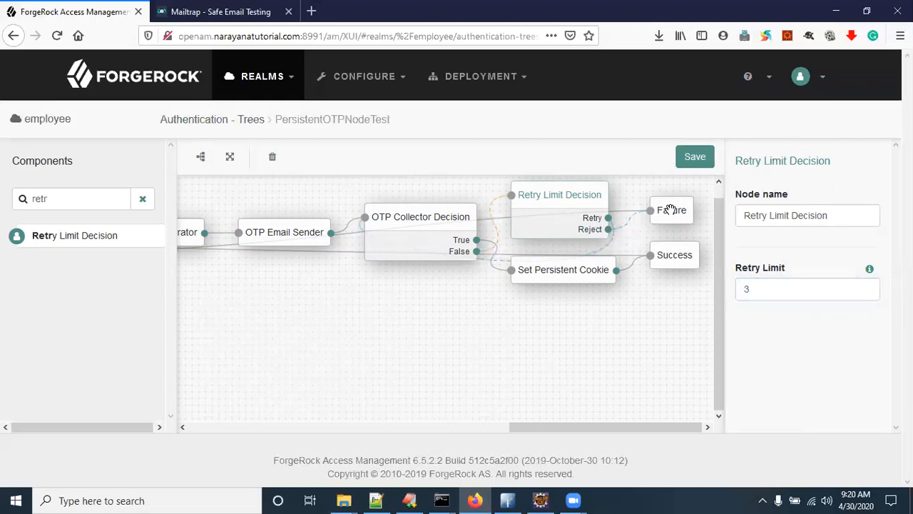
click(671, 209)
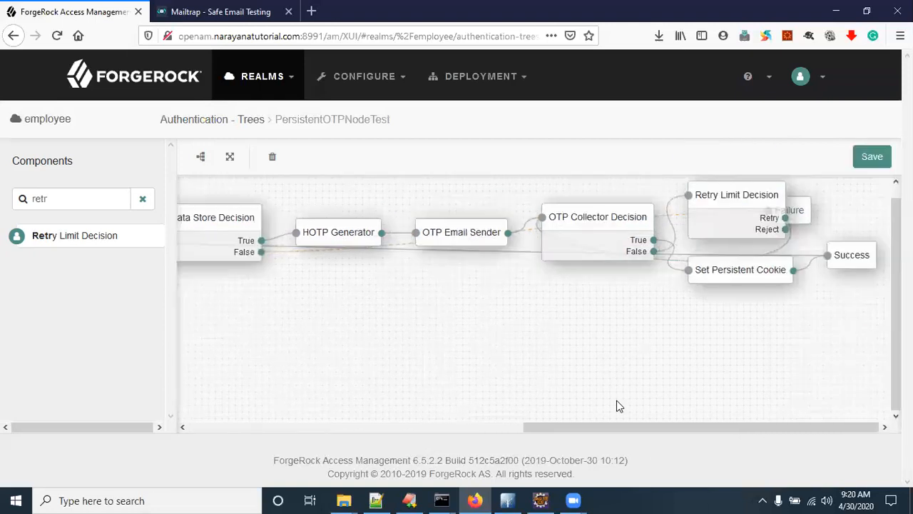
Step: Open the Persistent Cookie Decision settings and focus its HMAC Signing Key field
drag(618, 428, 241, 424)
click(326, 218)
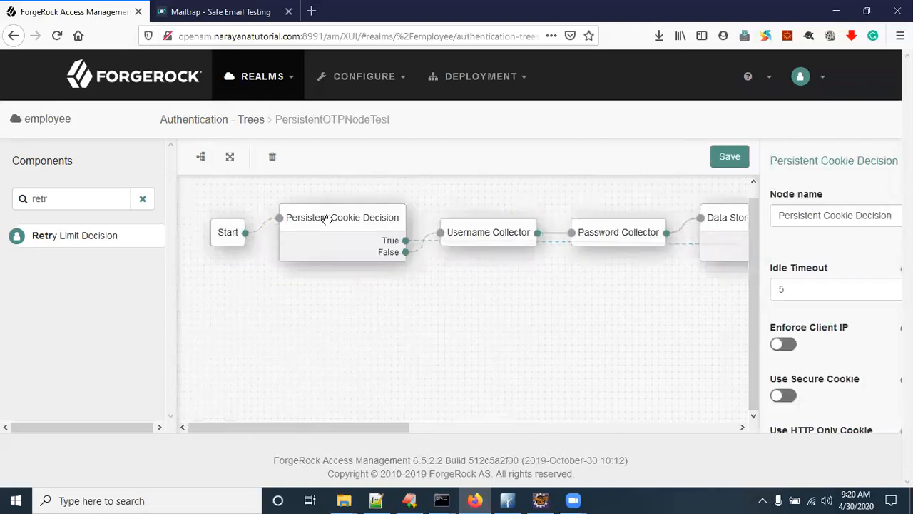
scroll(785, 357, down, 4)
click(775, 326)
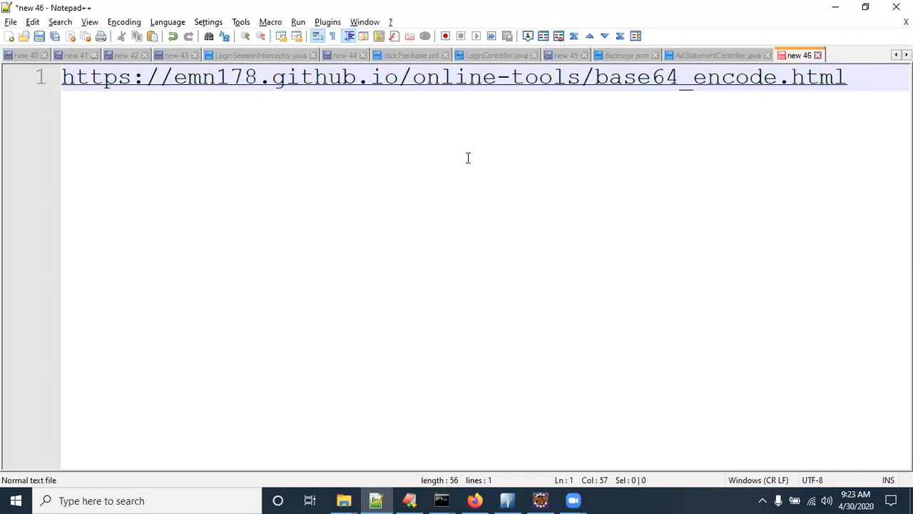
Step: Select the base64 encoder address in the notes and open a new Firefox tab
key(ctrl+a)
key(ctrl+c)
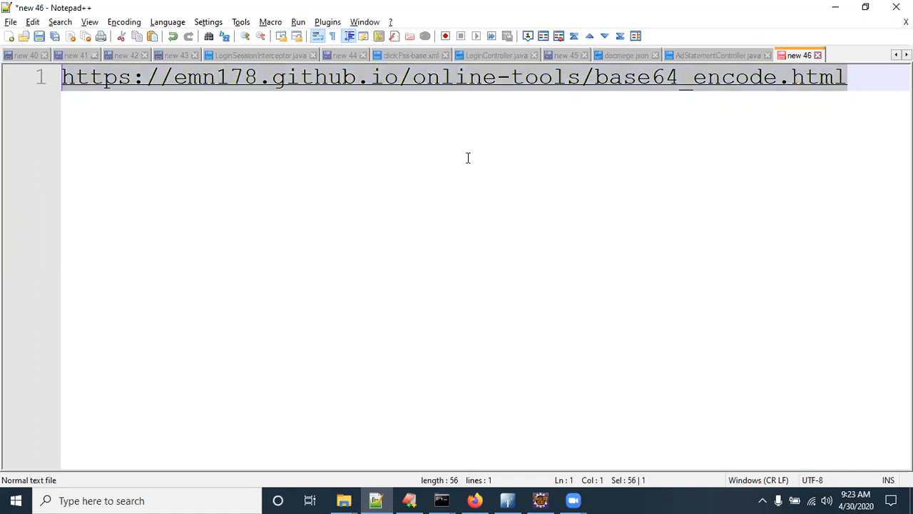
click(474, 501)
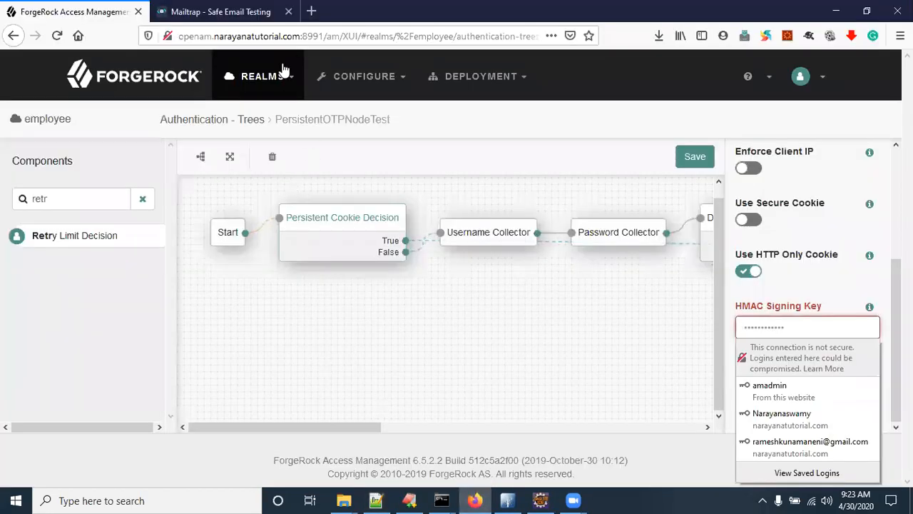
click(311, 11)
Step: Load the base64 encode tool and encode the text 'admin1234'
key(ctrl+v)
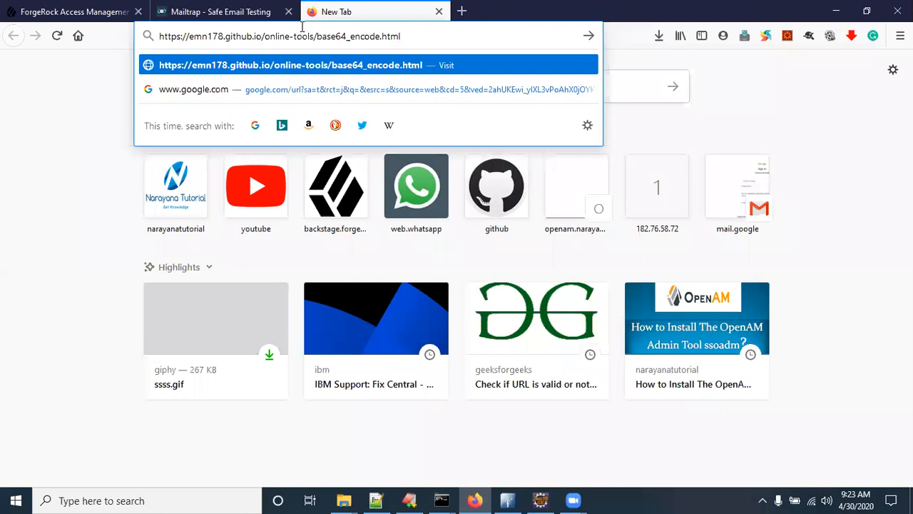
key(Return)
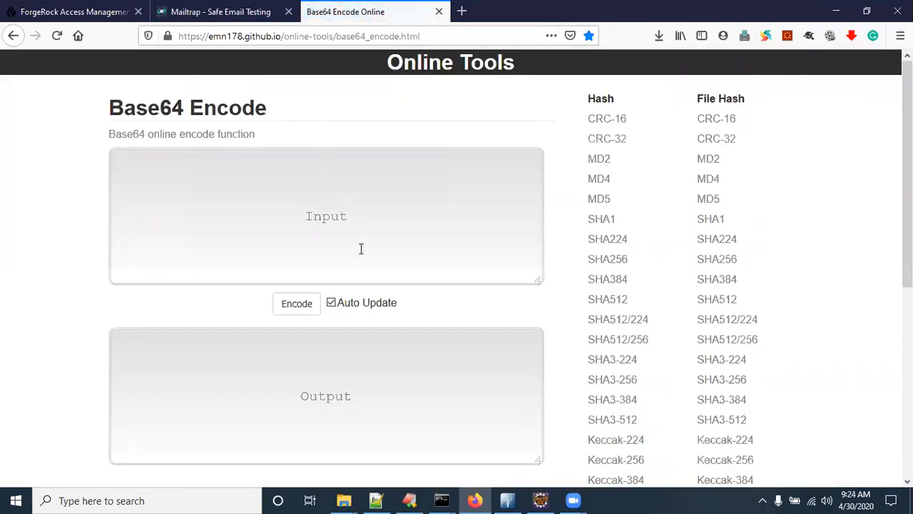
click(189, 189)
text(admin1234)
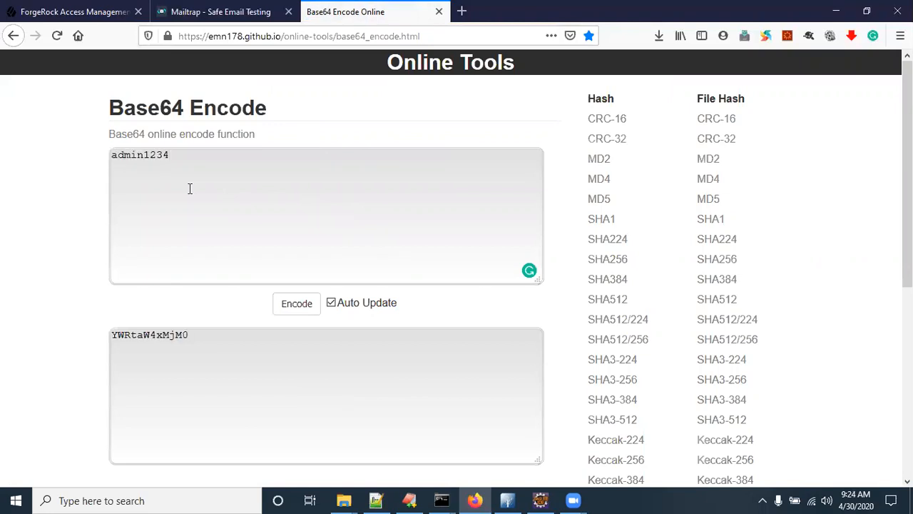
click(426, 383)
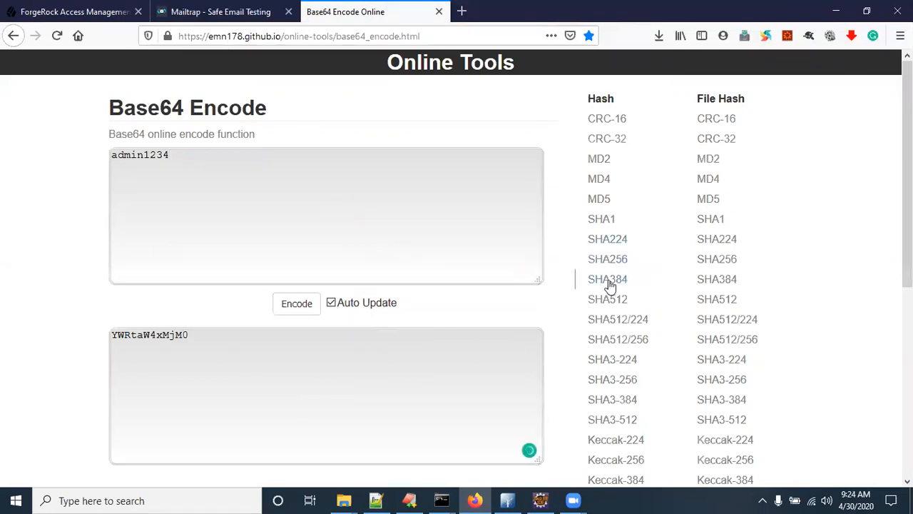
click(607, 260)
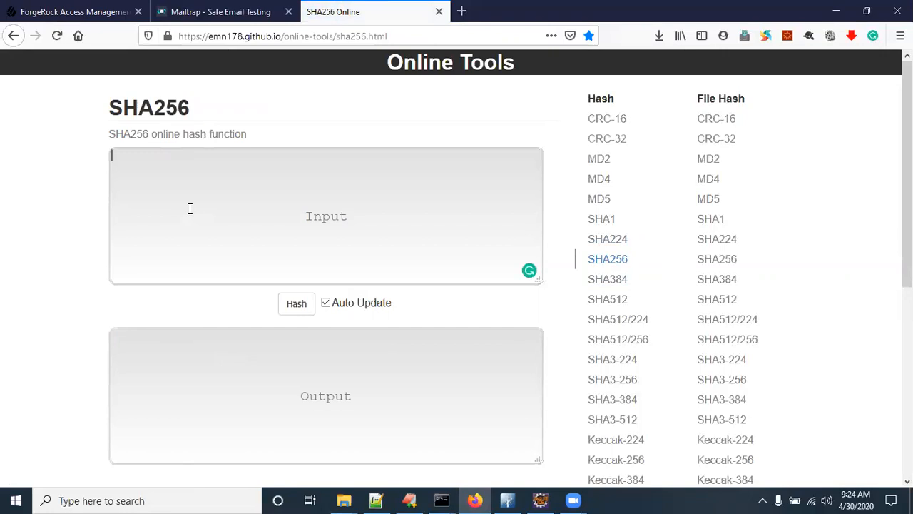
text(admin1234)
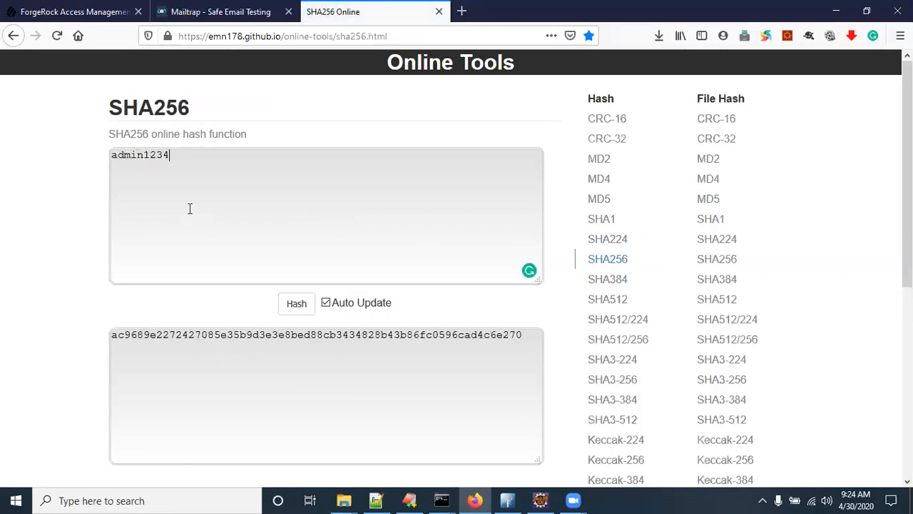
double_click(269, 337)
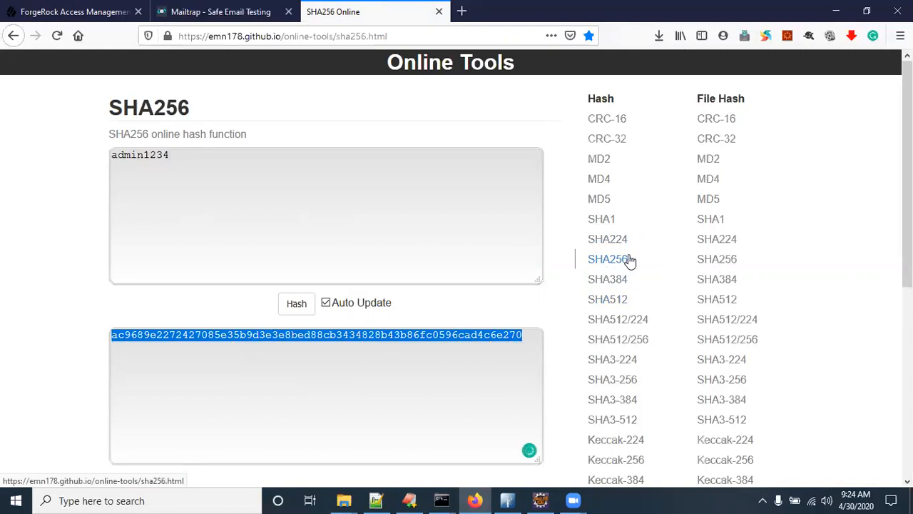
Step: Paste the hash as the Persistent Cookie Decision node's HMAC Signing Key and save the tree
click(77, 11)
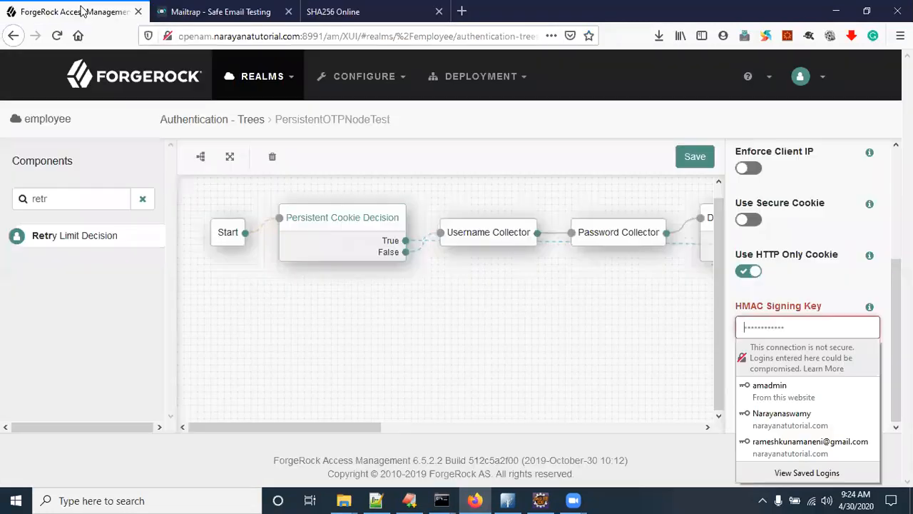
click(805, 327)
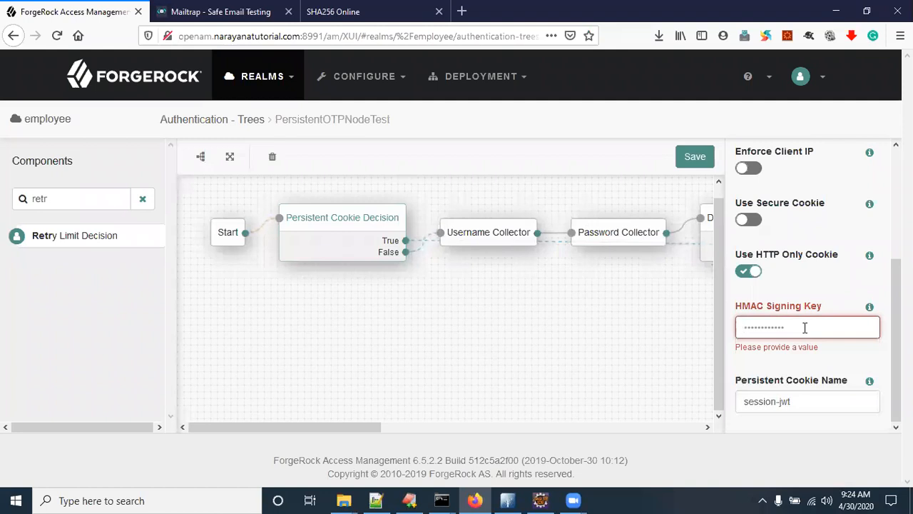
key(ctrl+v)
click(704, 160)
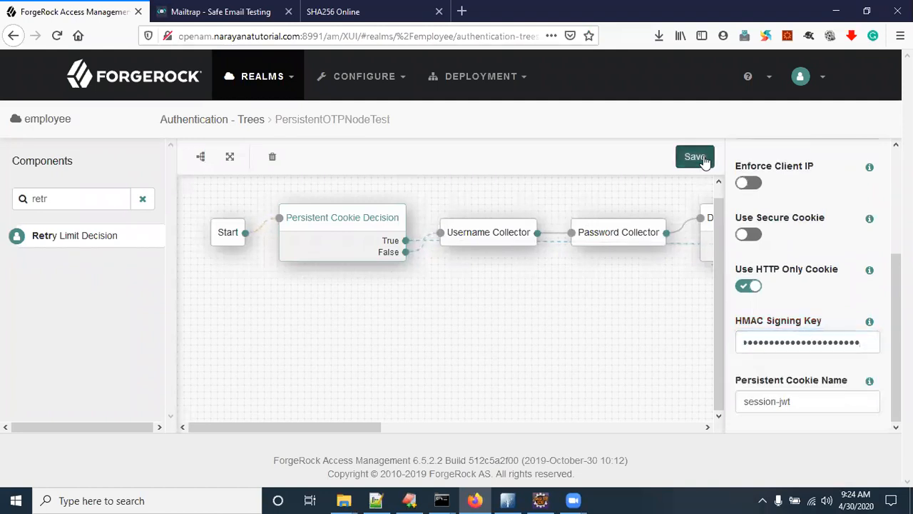
Step: Paste the hash as the Set Persistent Cookie node's HMAC Signing Key and save
drag(349, 430, 668, 431)
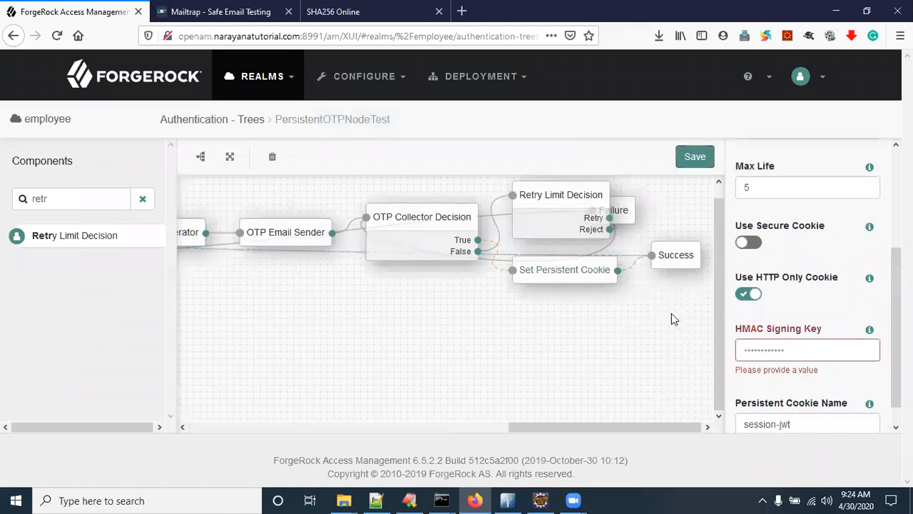
click(747, 346)
key(ctrl+v)
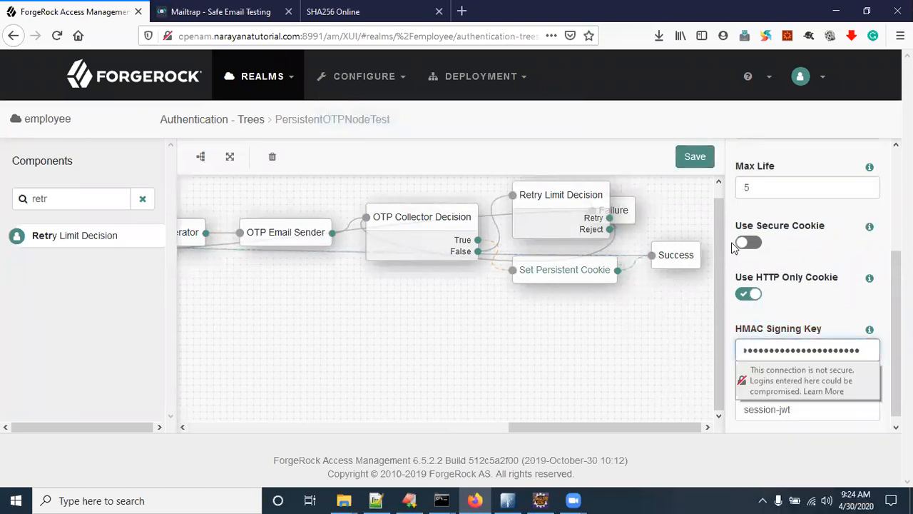
click(698, 160)
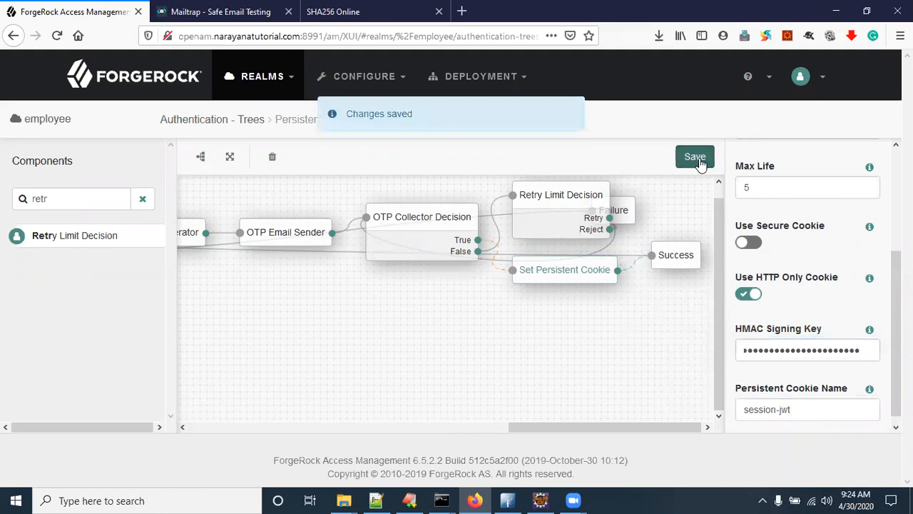
scroll(762, 387, up, 3)
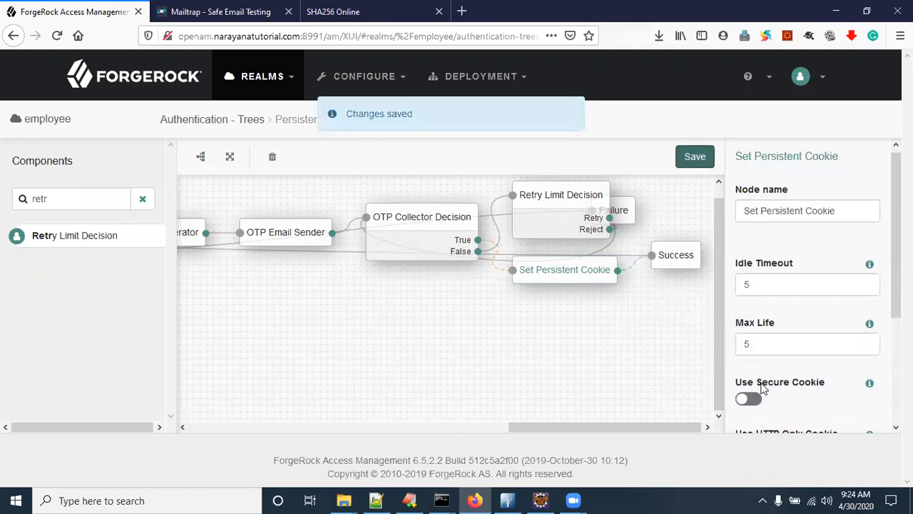
drag(551, 433, 228, 212)
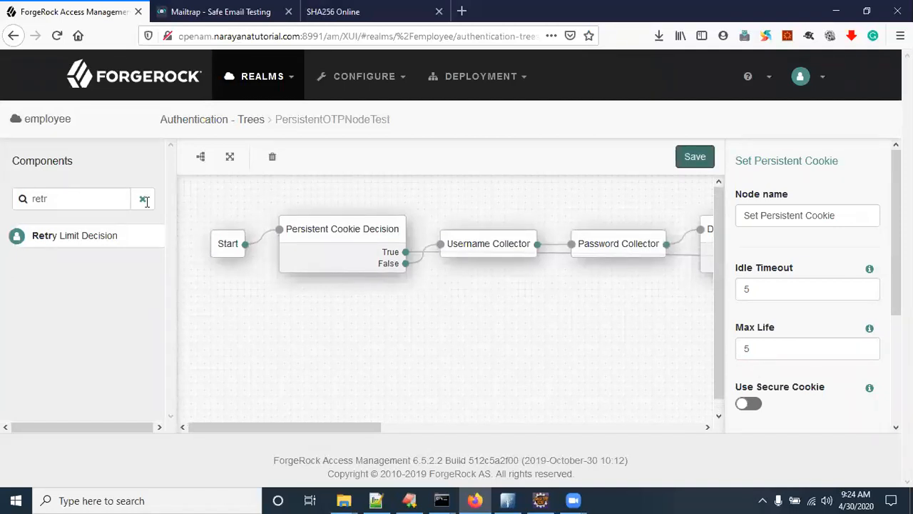
Step: Copy the tree name PersistentOTPNodeTest, return to the Trees list, and launch Google Chrome
double_click(334, 122)
key(ctrl+c)
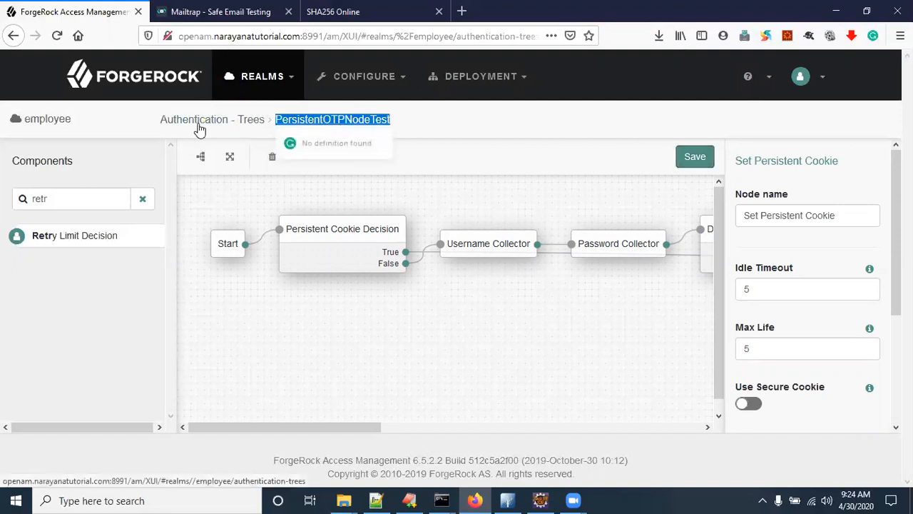
click(199, 121)
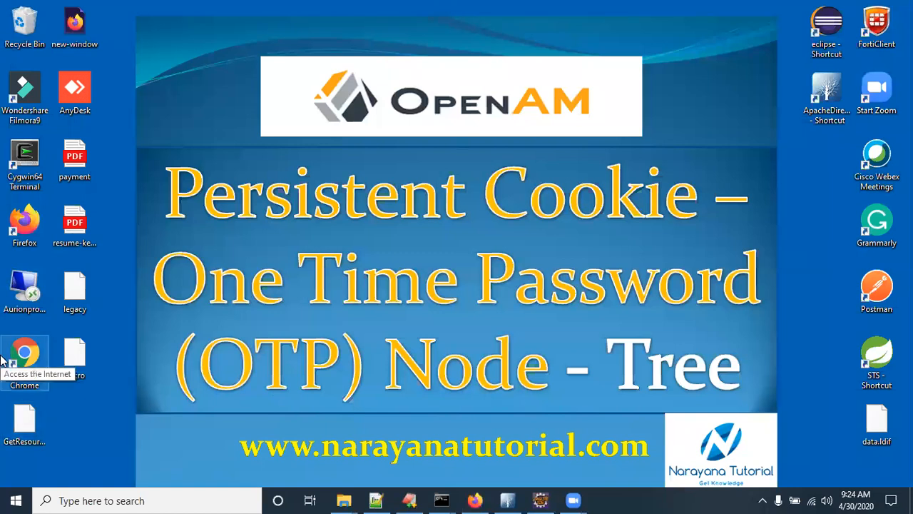
double_click(39, 359)
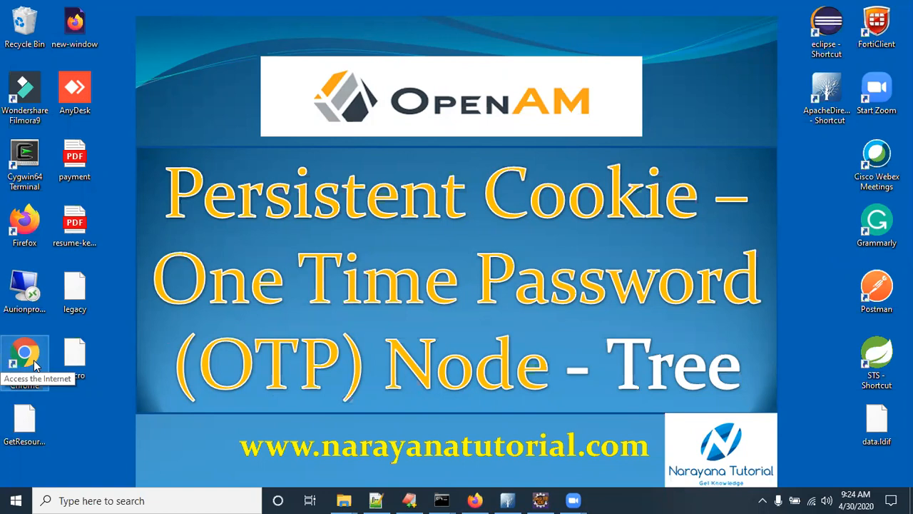
double_click(34, 362)
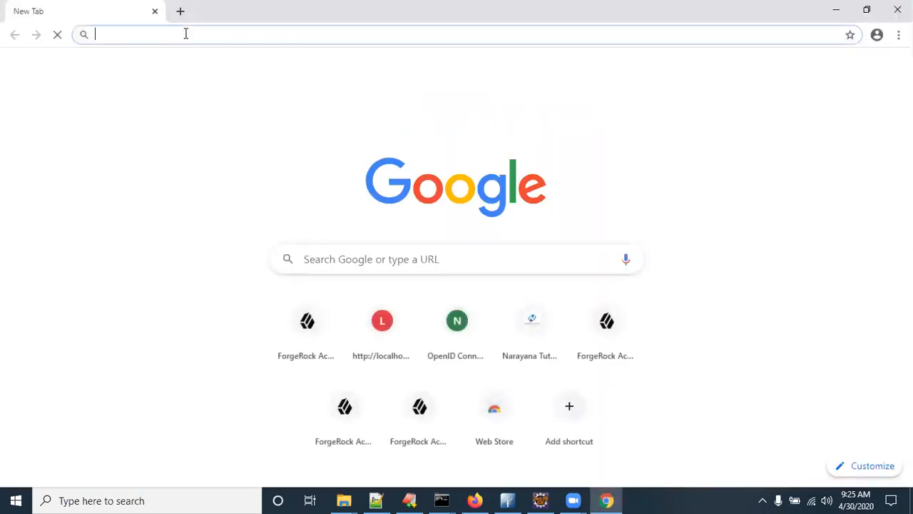
Step: Enter the ForgeRock server's openam XUI address in Chrome's address bar
key(ctrl+v)
double_click(185, 35)
key(ctrl+c)
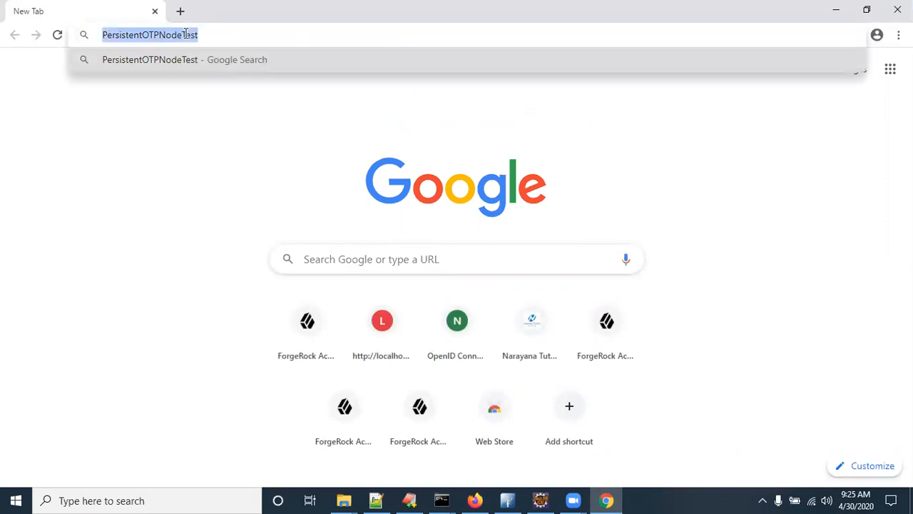
text(open)
key(Right)
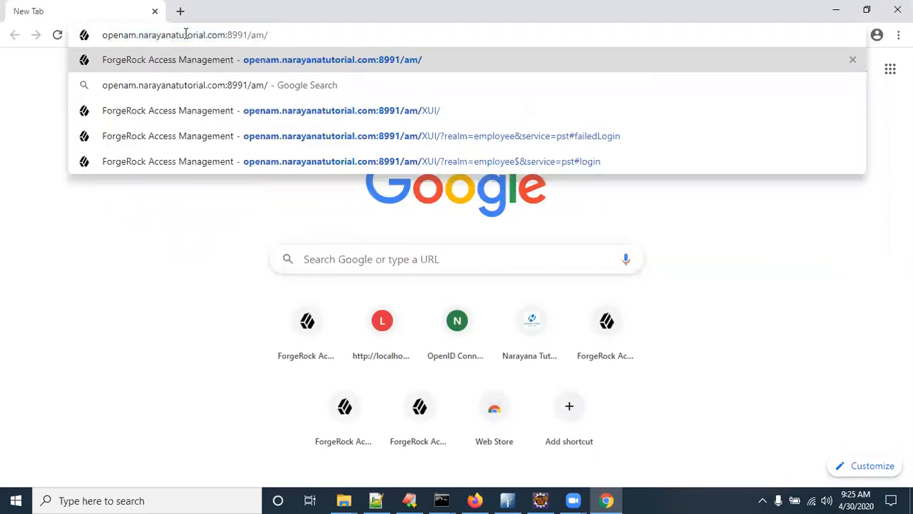
text(XUIU)
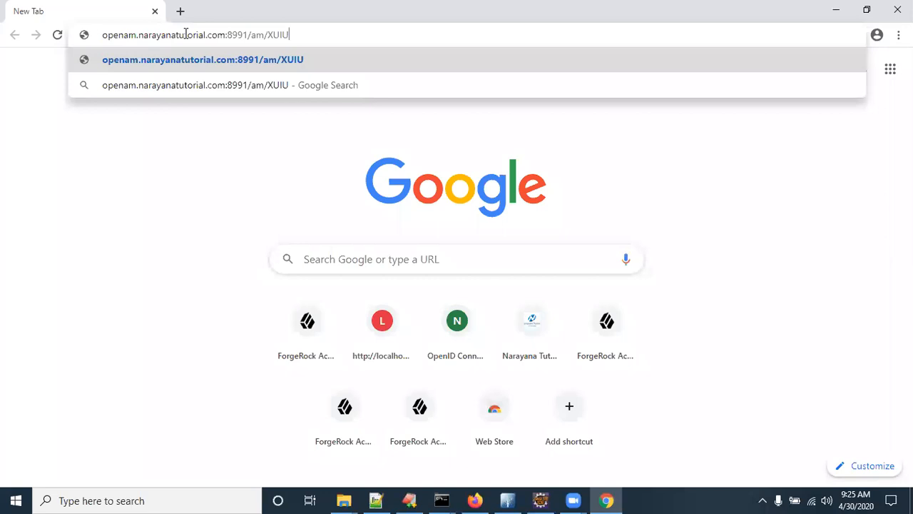
key(BackSpace)
text(/?)
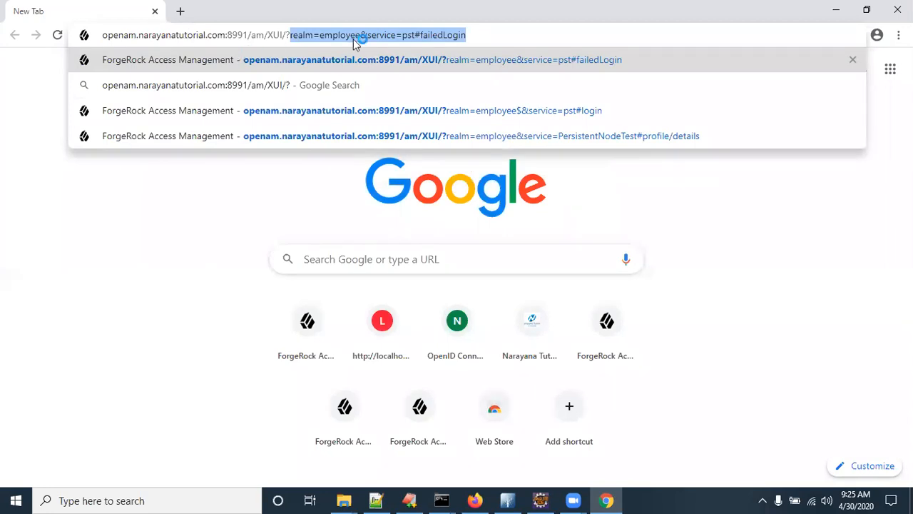
Step: Complete the URL with service PersistentOTPNodeTest and load the login page
click(377, 34)
drag(403, 34, 523, 34)
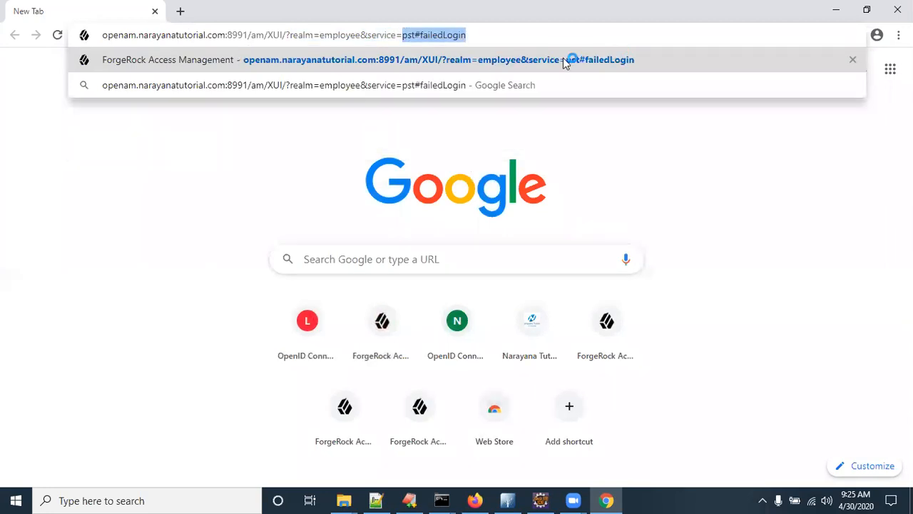
key(ctrl+v)
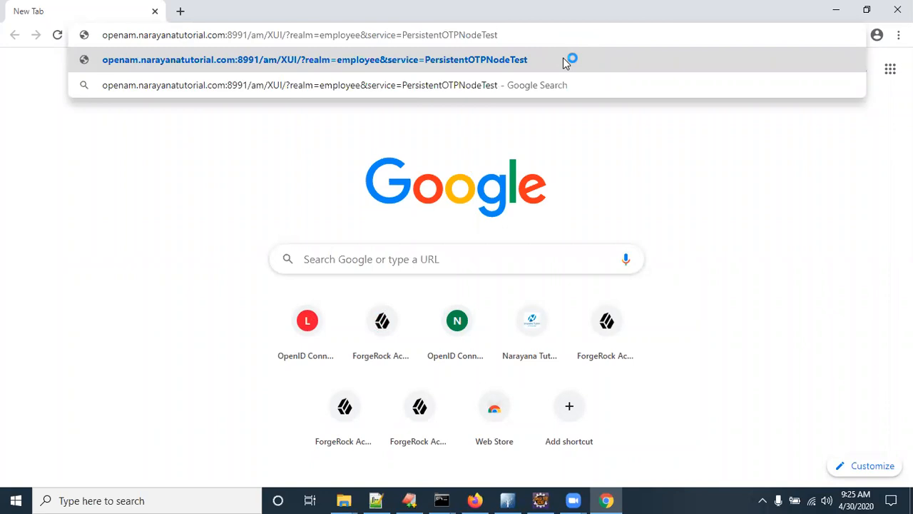
click(563, 60)
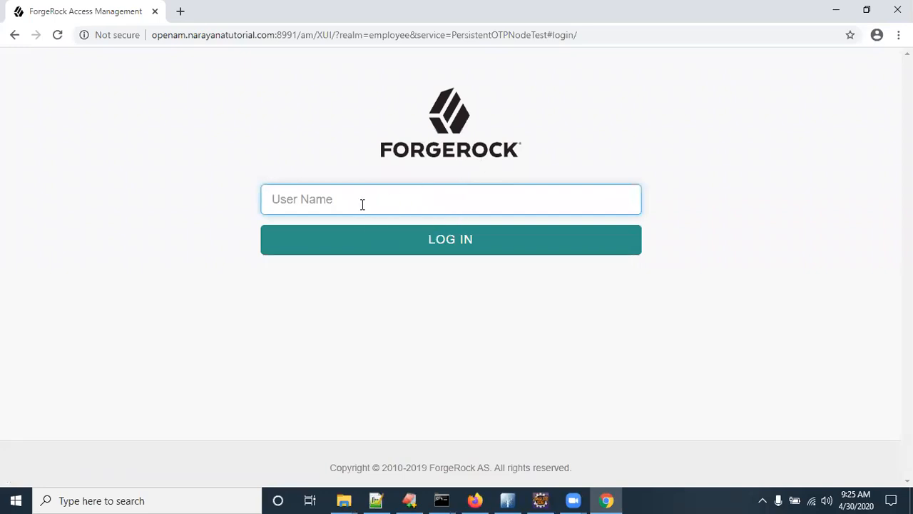
key(alt+Tab)
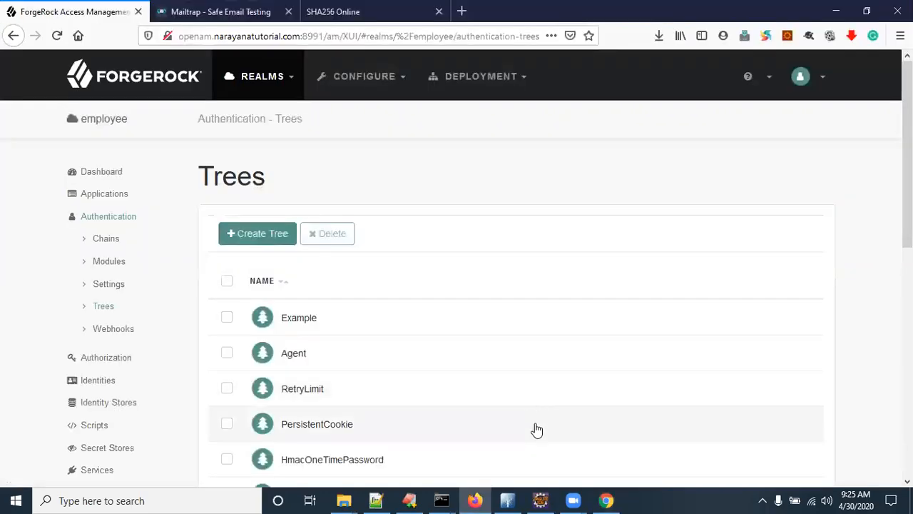
Step: Open the PersistentOTPNodeTest tree in the Firefox tree editor
scroll(337, 358, down, 3)
scroll(336, 359, down, 5)
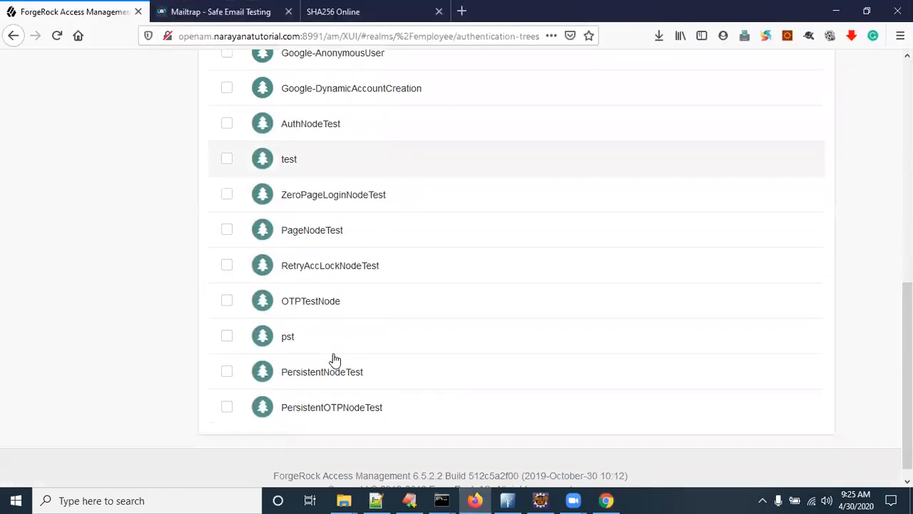
click(332, 408)
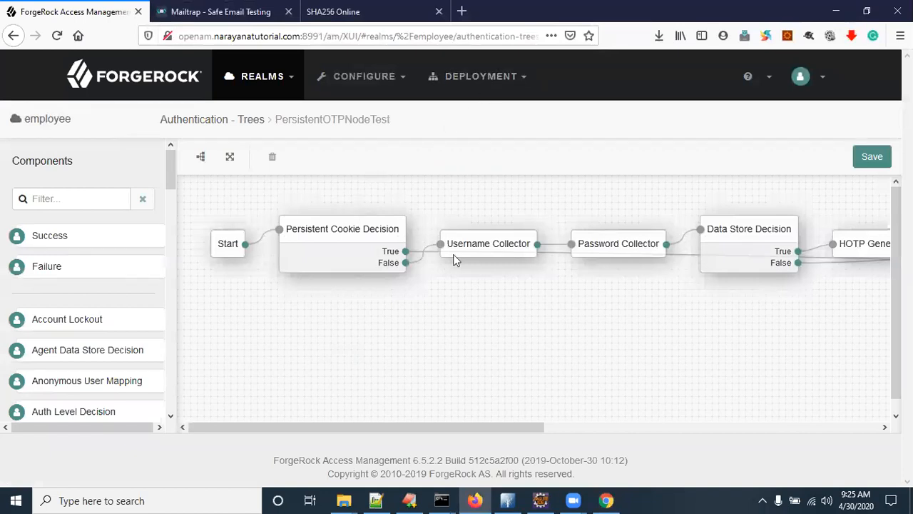
Step: Submit the username 'demo' on the Chrome login page
key(alt+Tab)
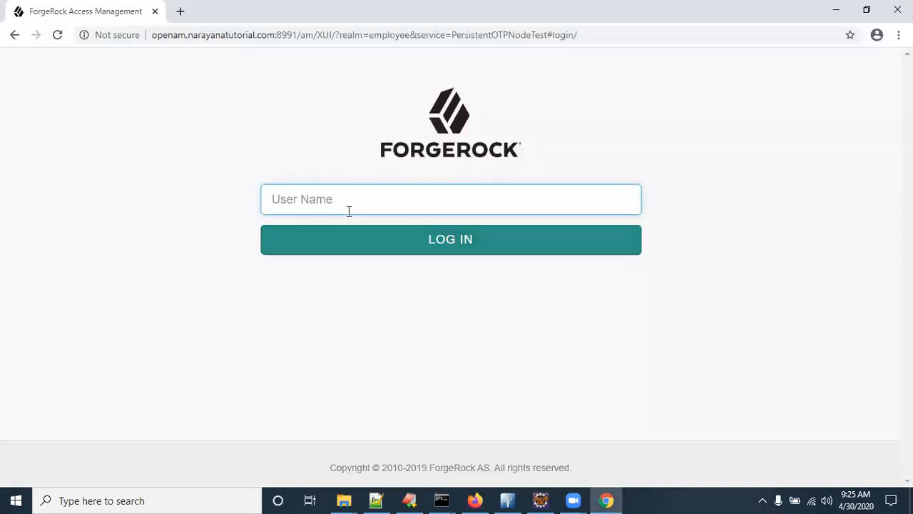
text(demo)
click(393, 243)
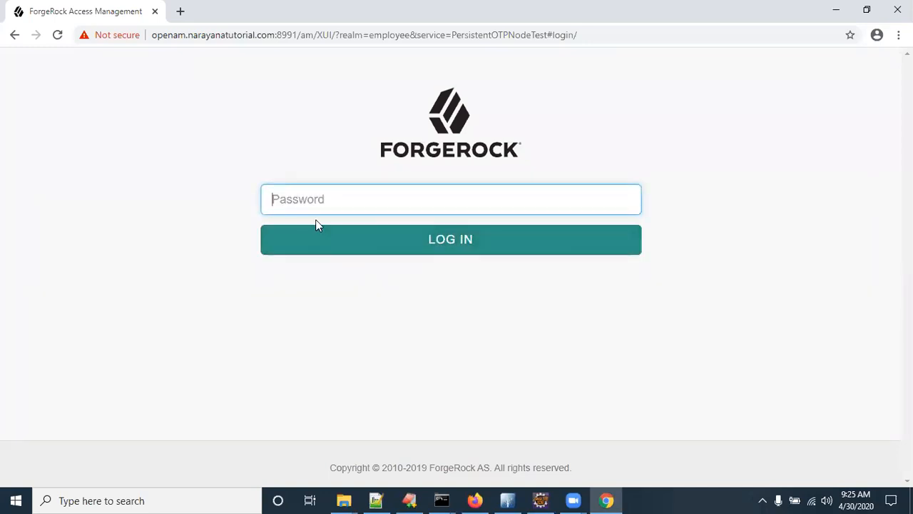
Step: Check the Password Collector node, then submit the user's password at the login
key(alt+Tab)
click(625, 243)
key(alt+Tab)
text(pass)
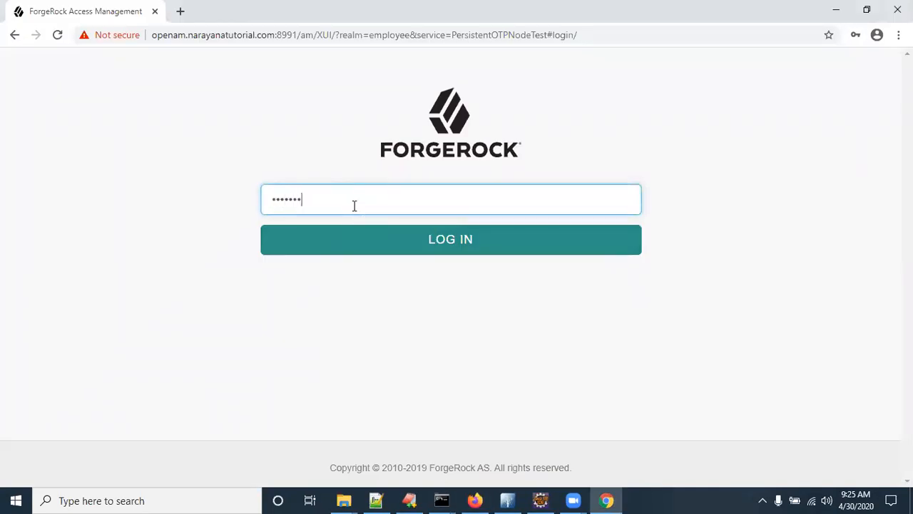
click(432, 233)
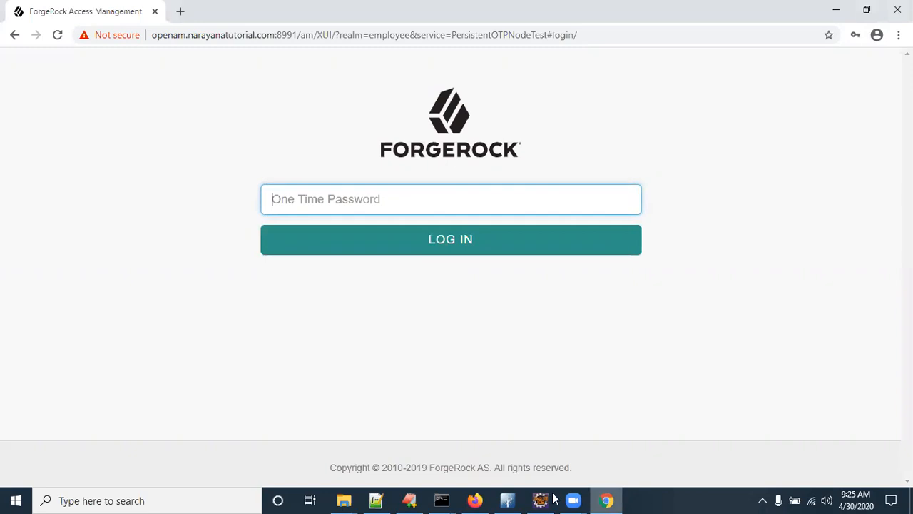
click(474, 500)
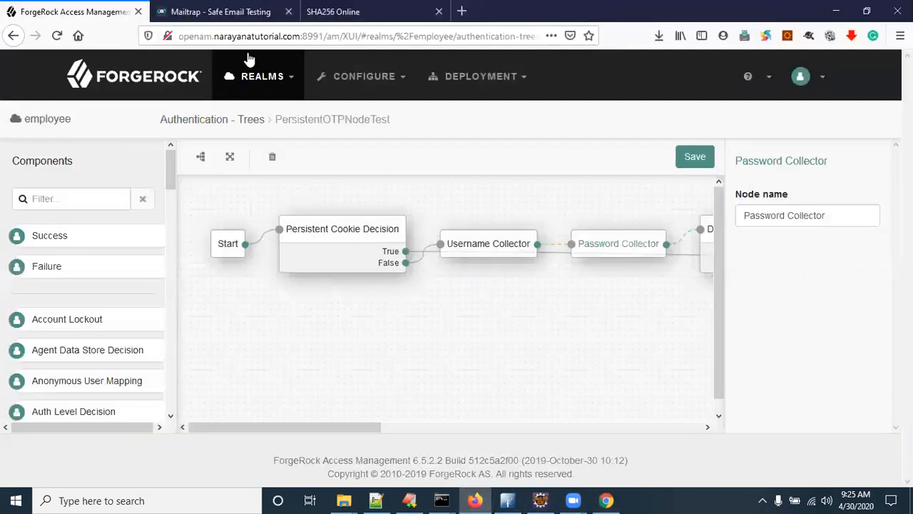
Step: Open the newest OpenAM One Time Password email in Mailtrap and paste its code into Chrome's OTP field
click(236, 12)
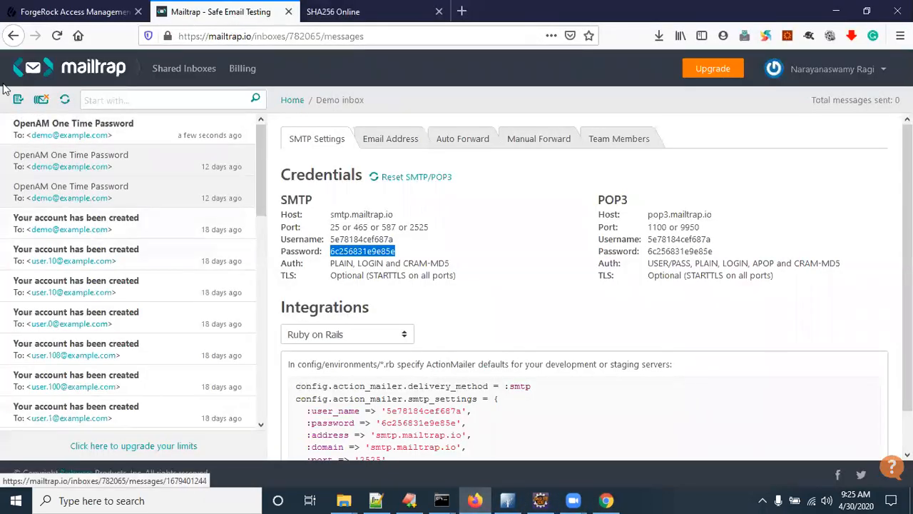
click(107, 126)
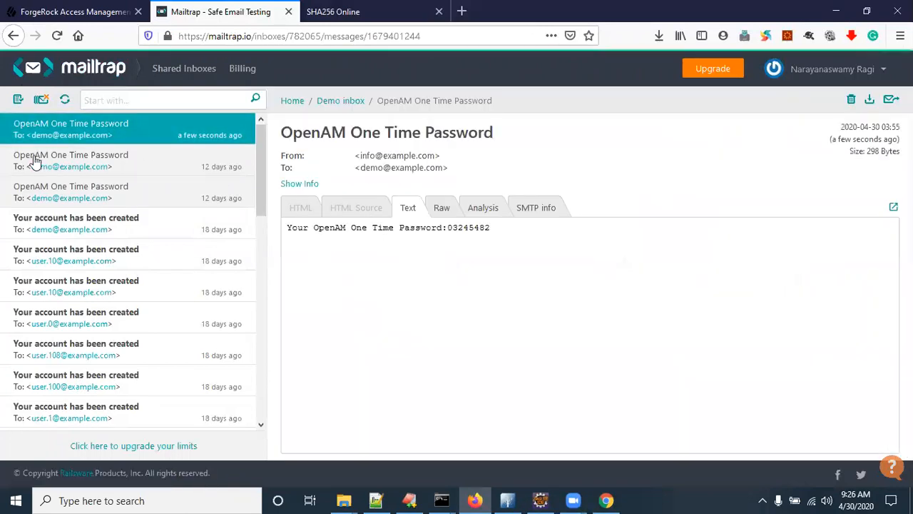
double_click(470, 229)
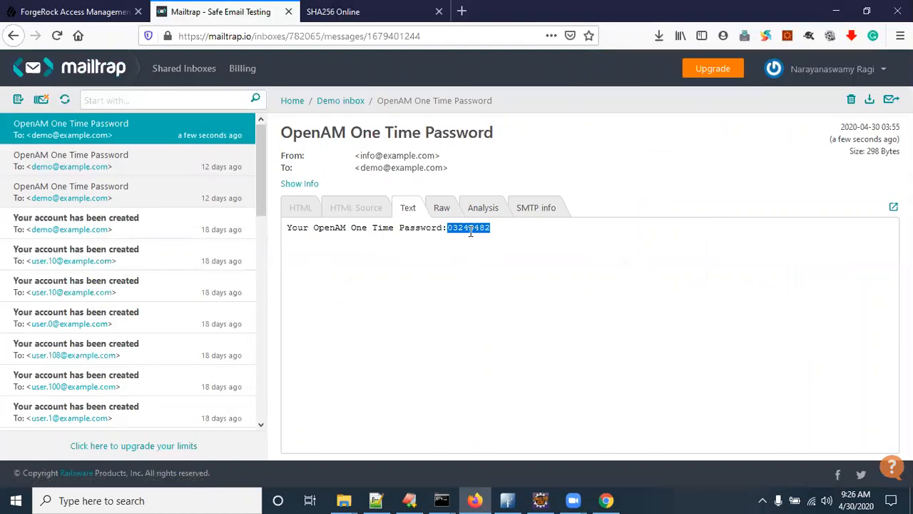
key(alt+Tab)
key(ctrl+v)
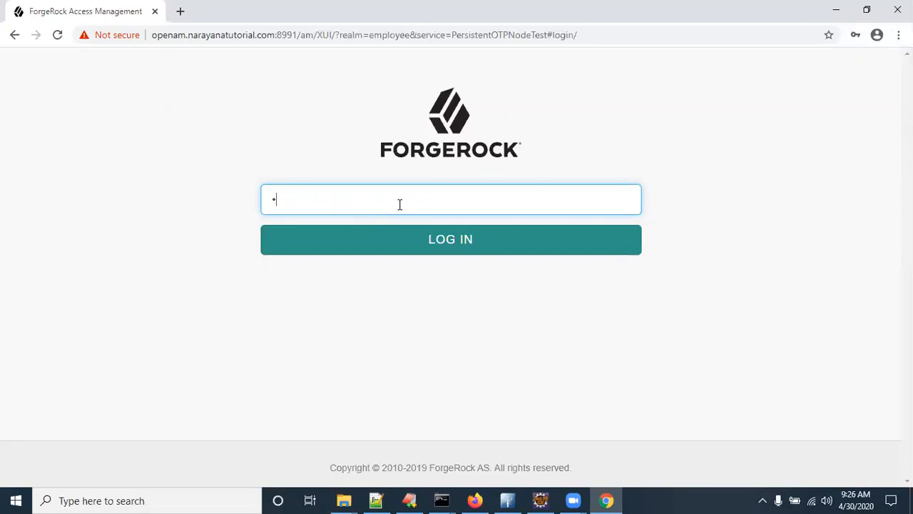
Step: Enter the emailed one-time password and log in to the User profile page
key(BackSpace)
text(032)
click(460, 241)
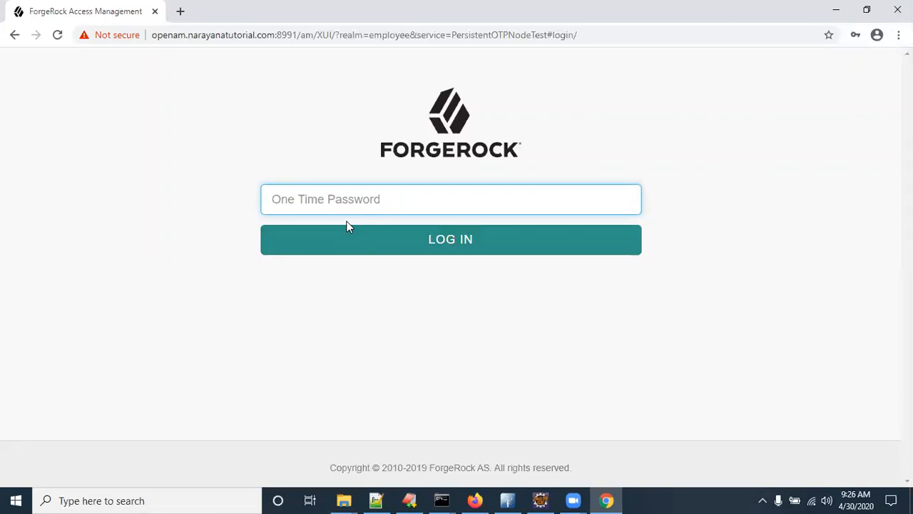
key(ctrl+v)
click(357, 290)
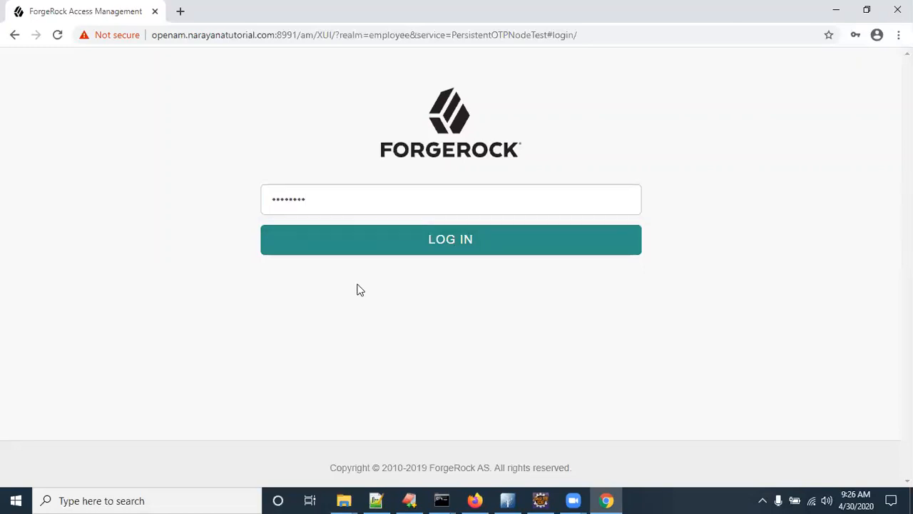
click(458, 244)
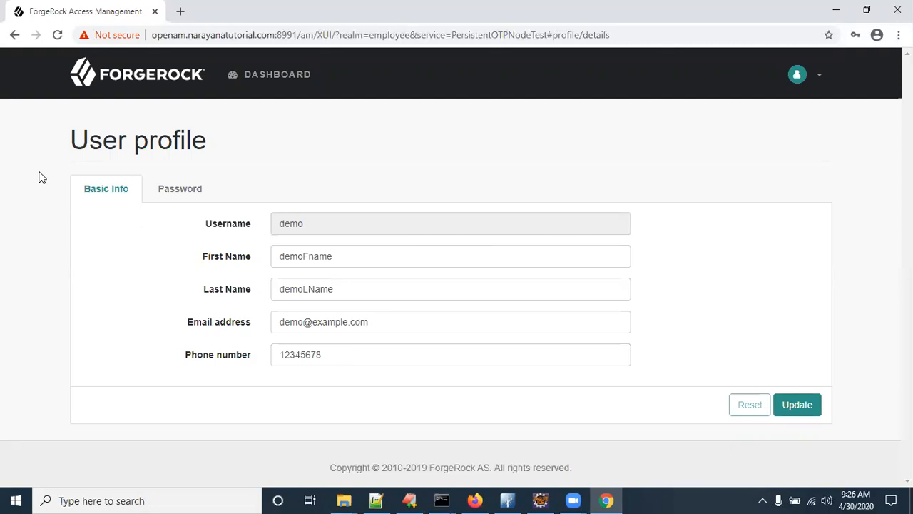
Step: Copy the profile page address, close Chrome, and show the desktop
click(295, 34)
key(ctrl+c)
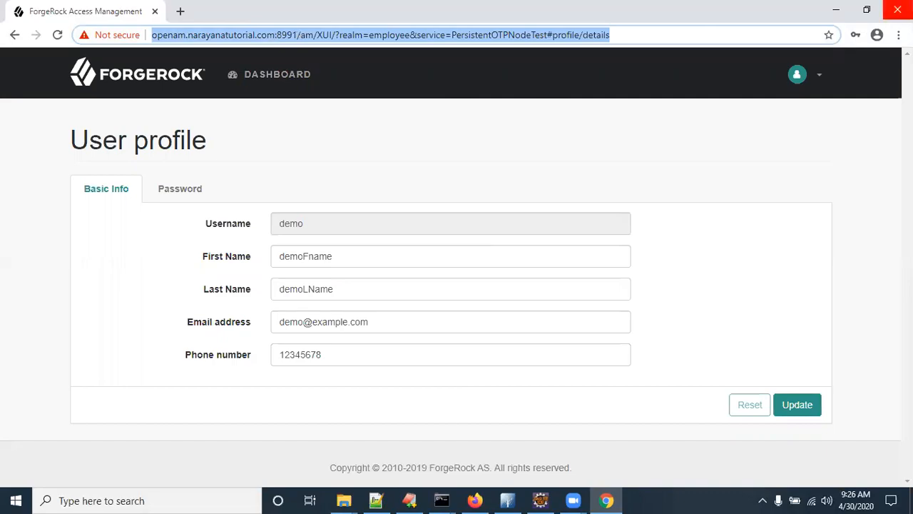
click(897, 10)
key(super+d)
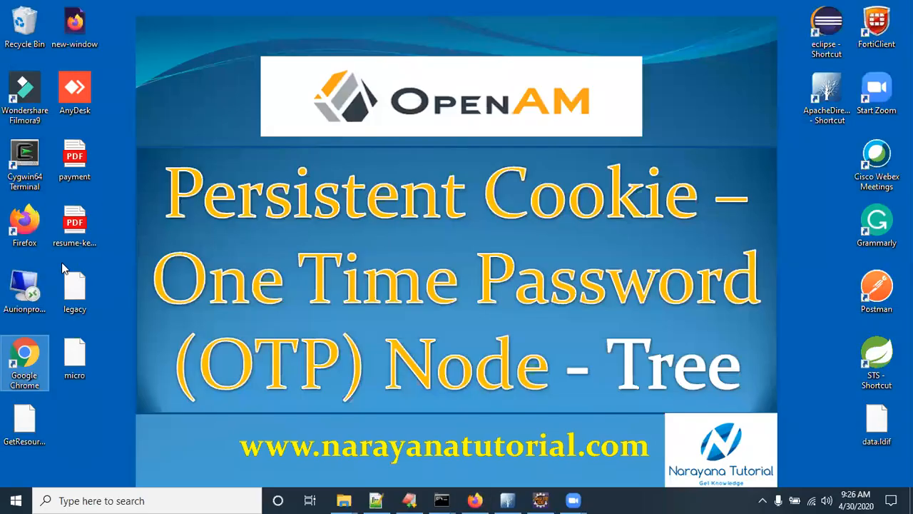
Step: Relaunch Chrome and open the copied User profile address directly
double_click(29, 360)
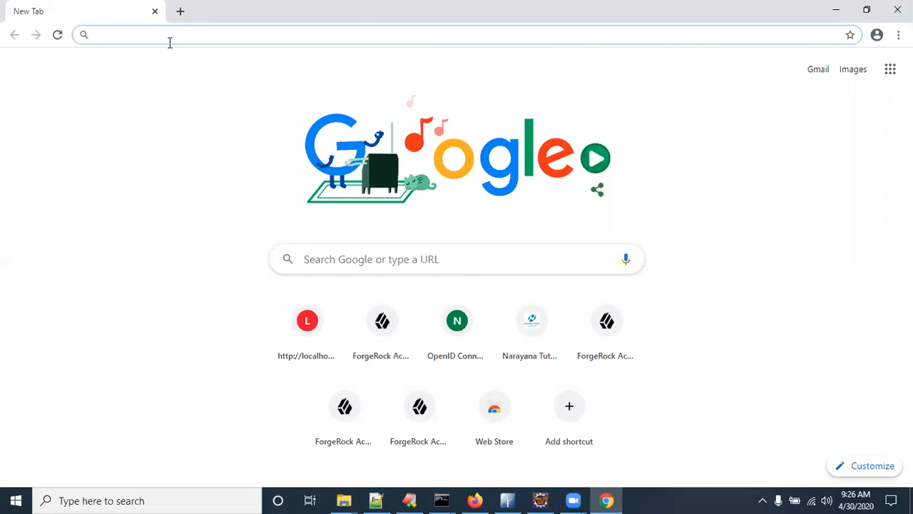
key(ctrl+v)
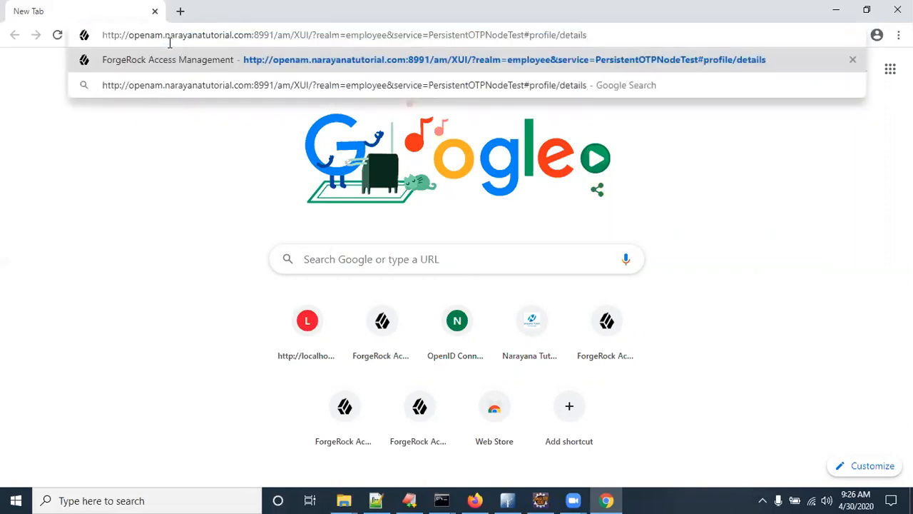
key(Return)
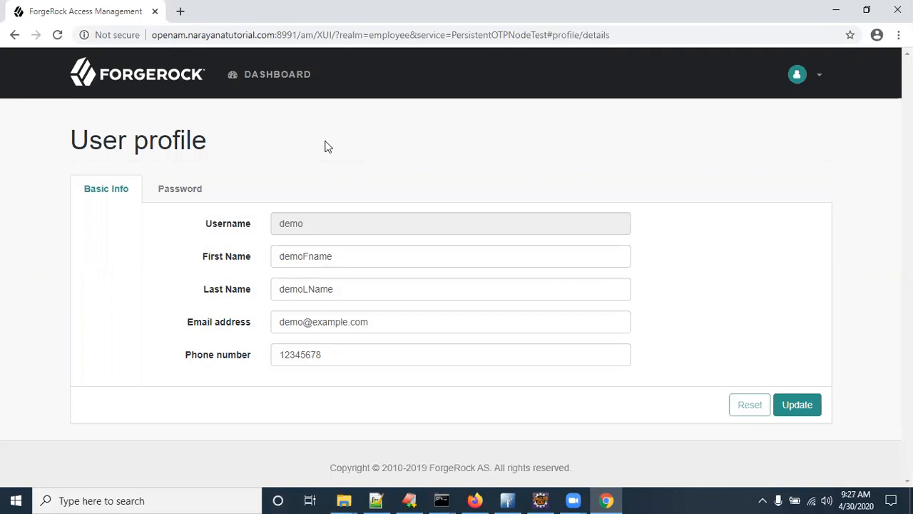
Step: Log out from the account menu, return to the login page, and show the desktop
click(816, 78)
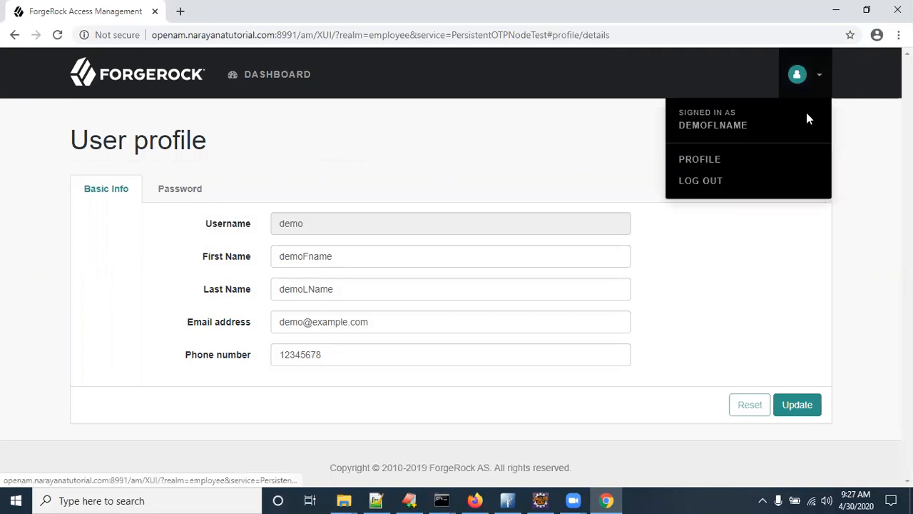
click(709, 180)
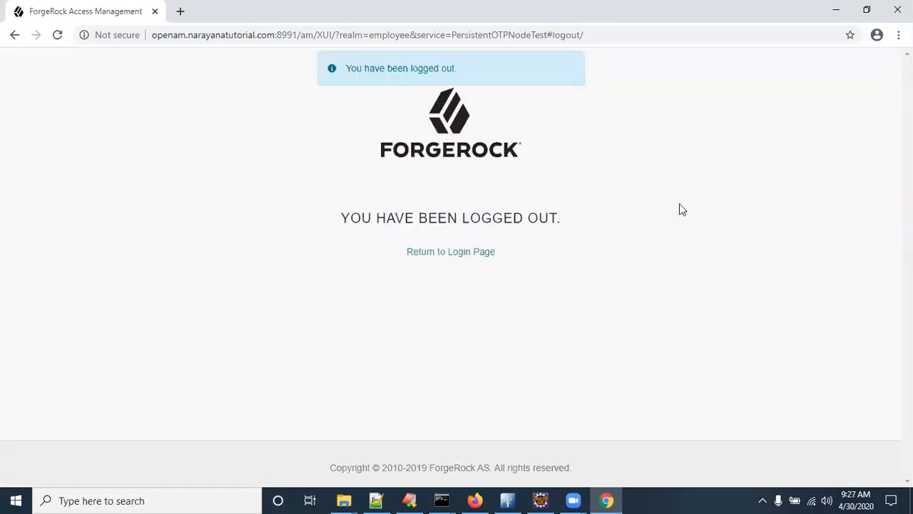
click(470, 253)
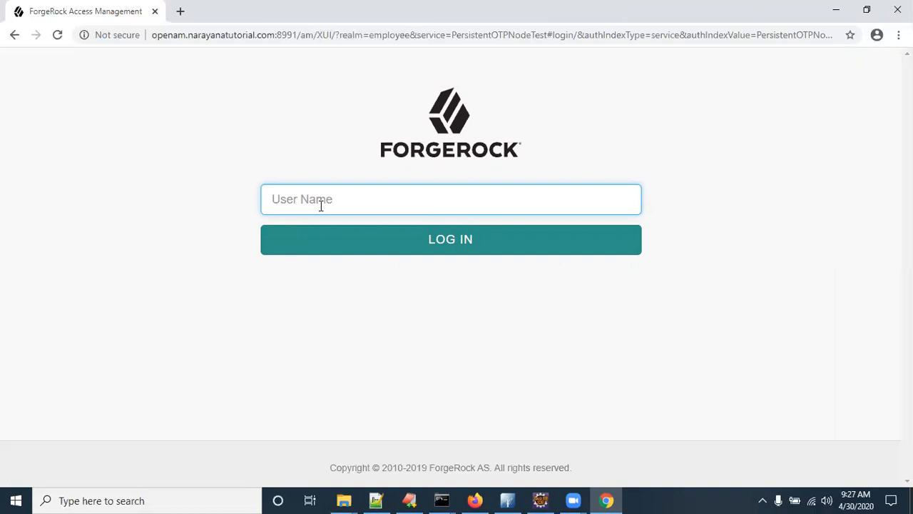
key(super+d)
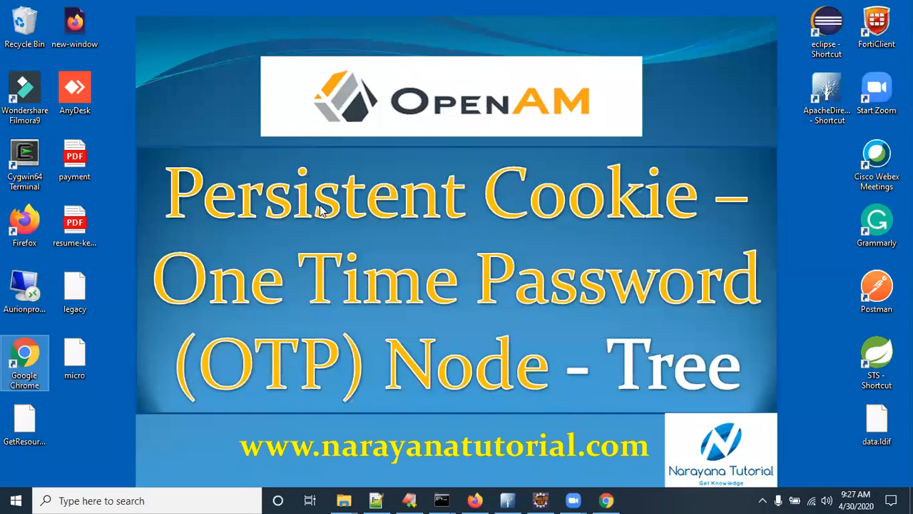